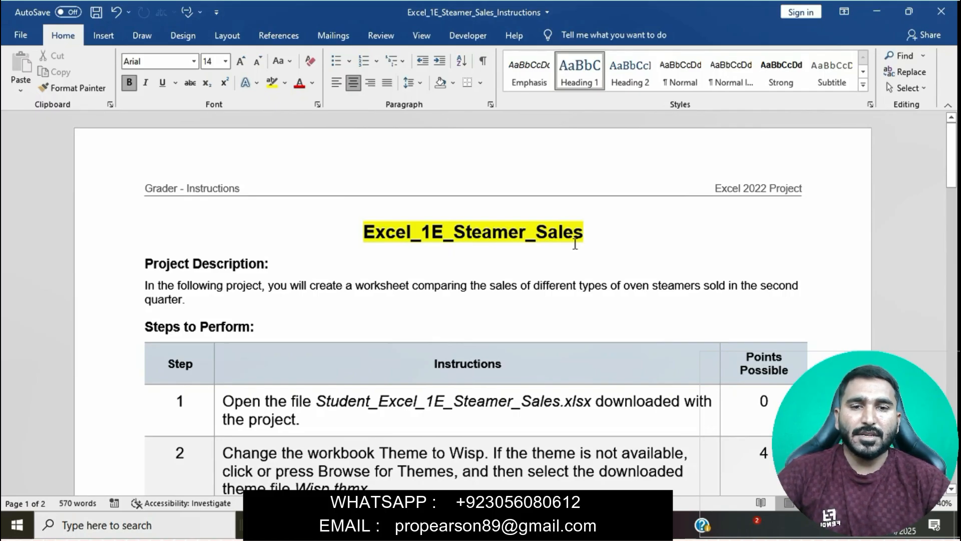
# - Highlight the step 1 instruction about opening the student workbook in yellow in the instructions table
pyautogui.scroll(-3, 425, 269)
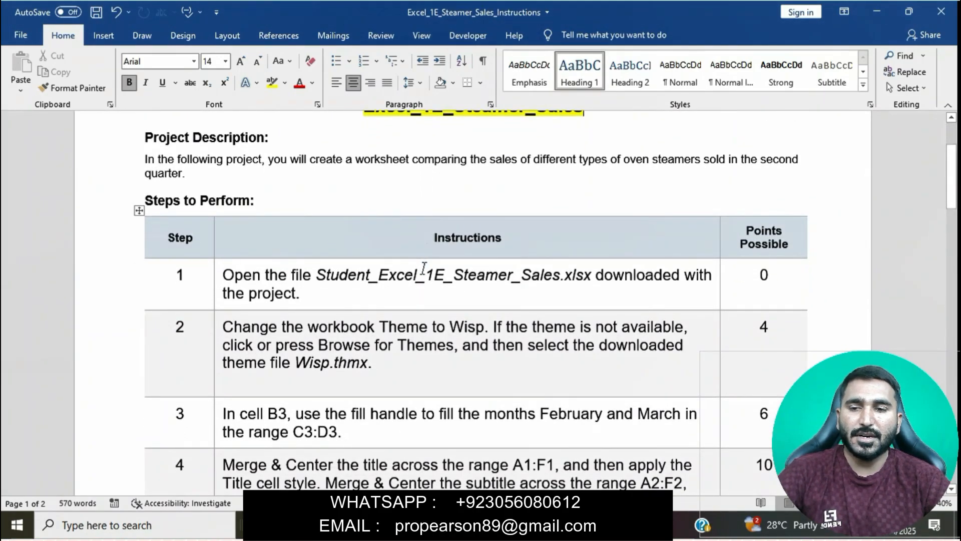
pyautogui.scroll(-1, 423, 269)
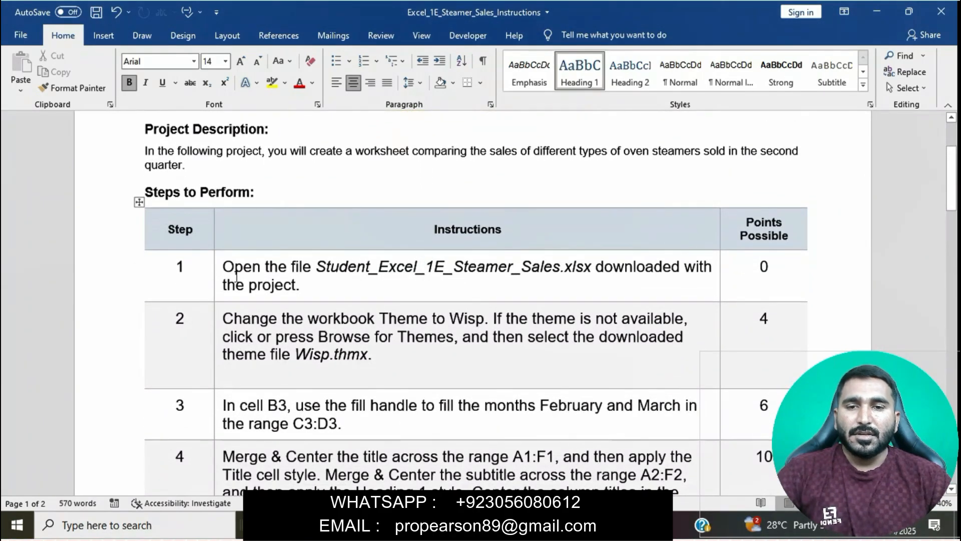
pyautogui.click(219, 275)
pyautogui.click(279, 322)
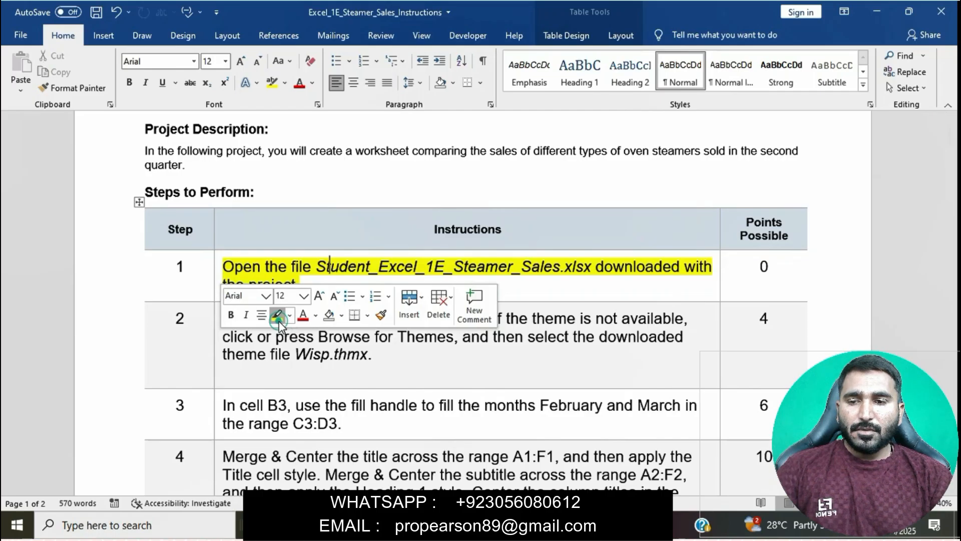
pyautogui.click(315, 369)
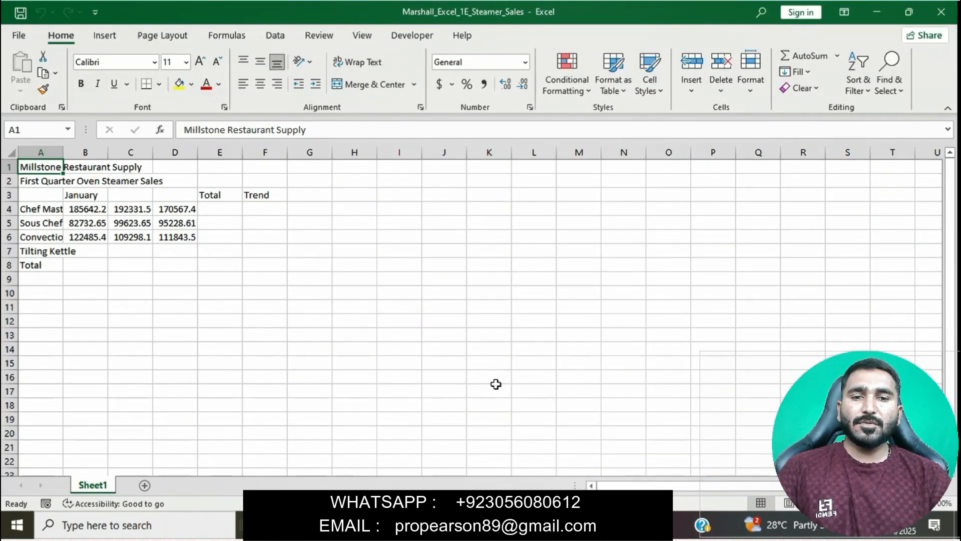
# - Switch to the Word instructions document, remove the highlight from the step 1 instruction and highlight the step 2 theme instruction in yellow
pyautogui.click(451, 524)
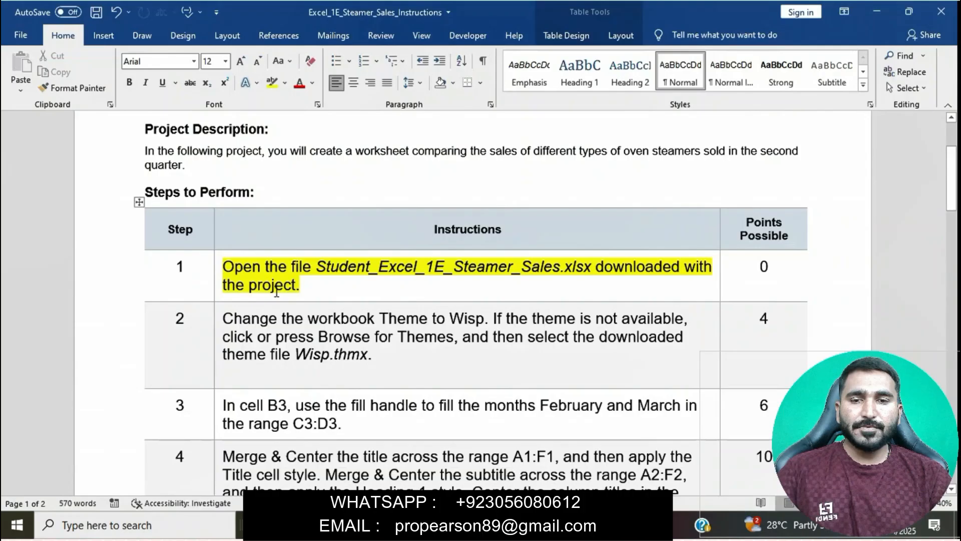
pyautogui.click(220, 273)
pyautogui.click(275, 255)
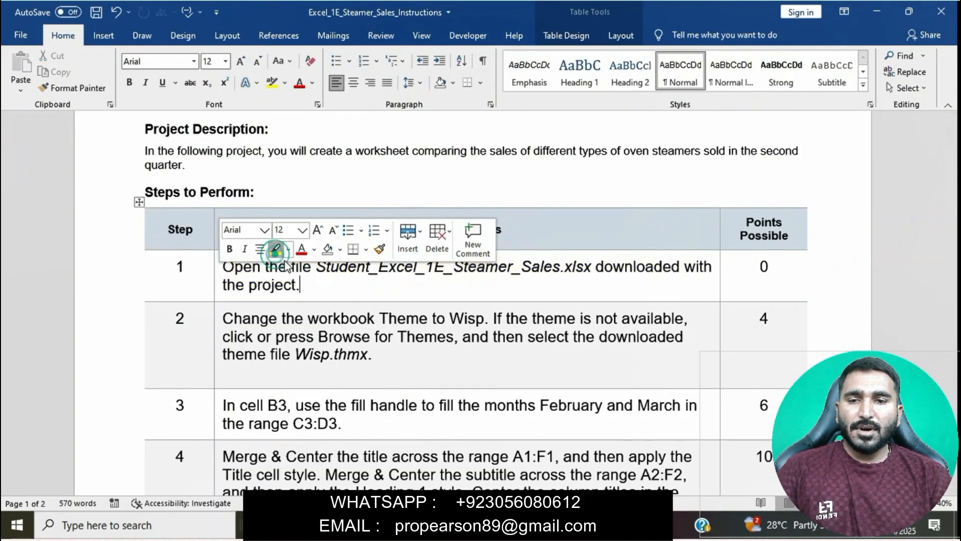
pyautogui.click(364, 353)
pyautogui.scroll(-3, 365, 355)
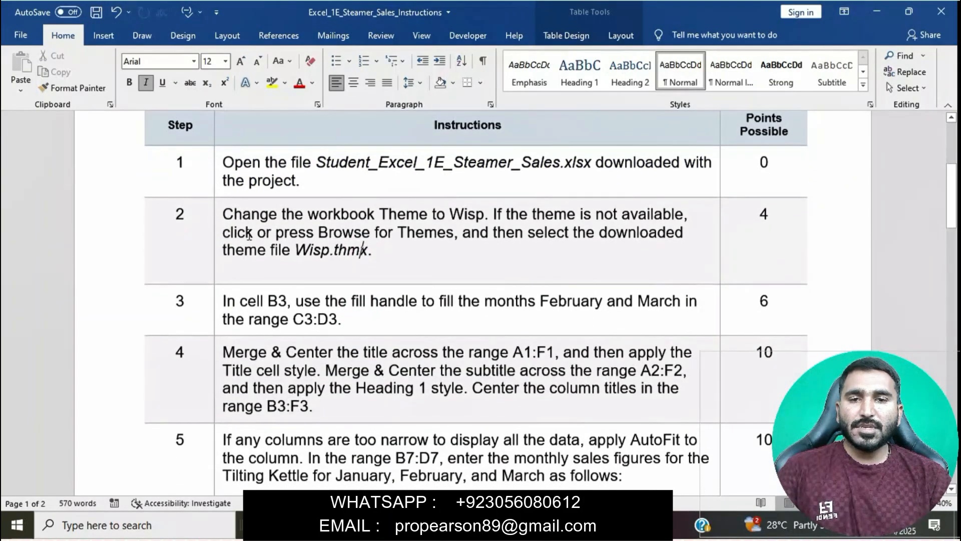
pyautogui.click(219, 217)
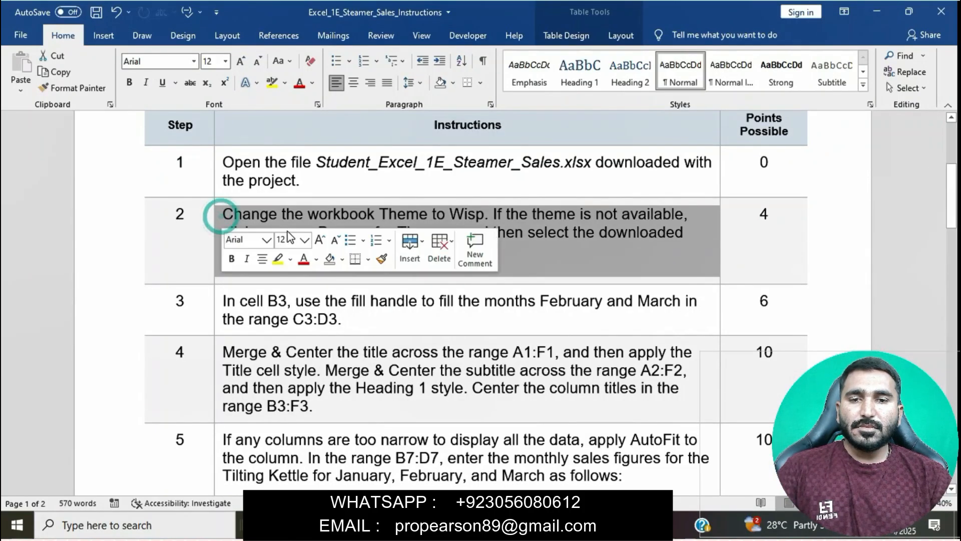
pyautogui.click(276, 262)
pyautogui.click(296, 303)
pyautogui.keyDown('ctrl'); pyautogui.scroll(2, 298, 307); pyautogui.keyUp('ctrl')
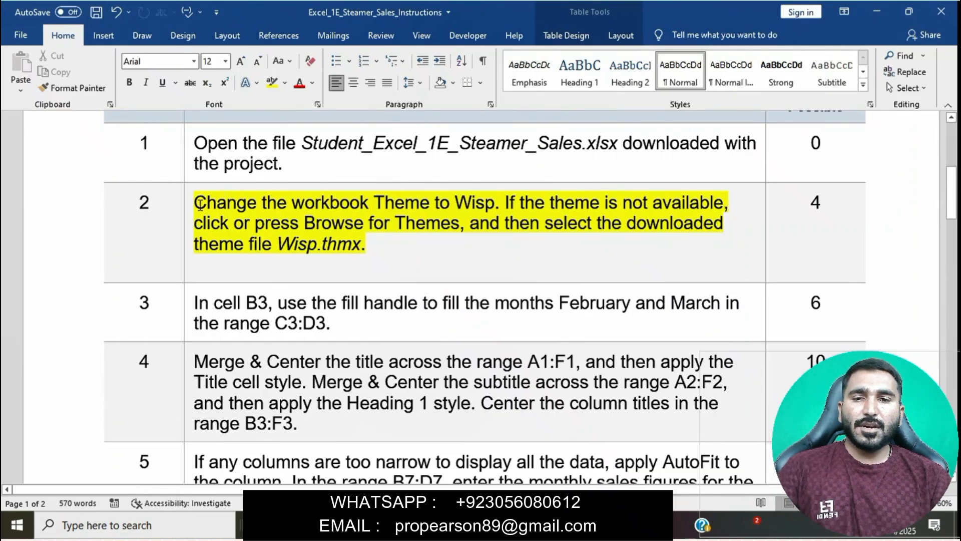
# - Switch to the steamer sales workbook in Excel and change its theme to Wisp
pyautogui.moveTo(200, 204); pyautogui.dragTo(475, 208)
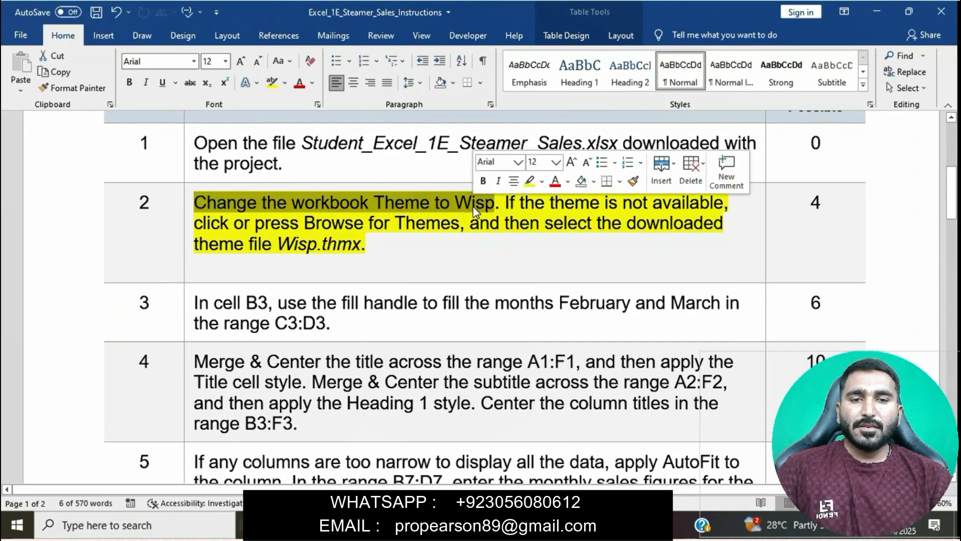
pyautogui.click(447, 525)
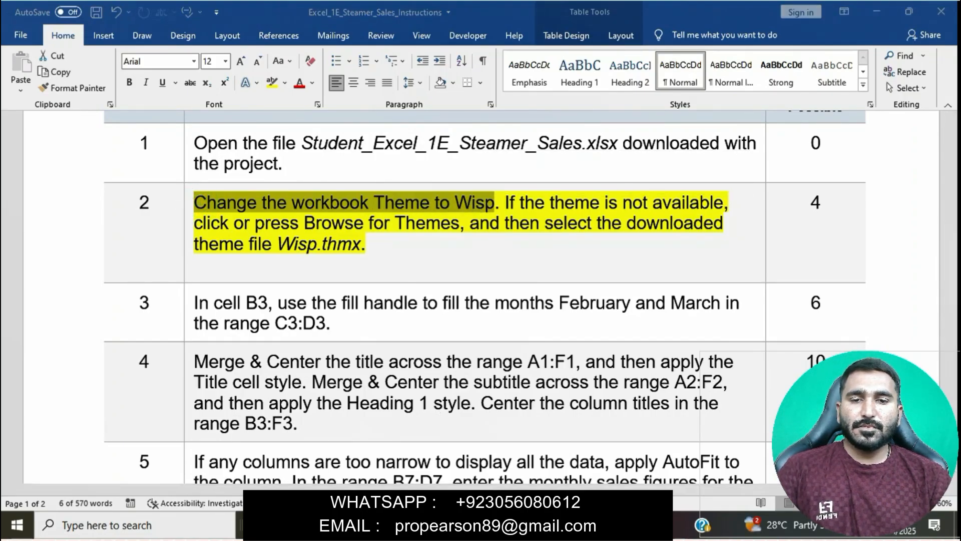
pyautogui.click(303, 278)
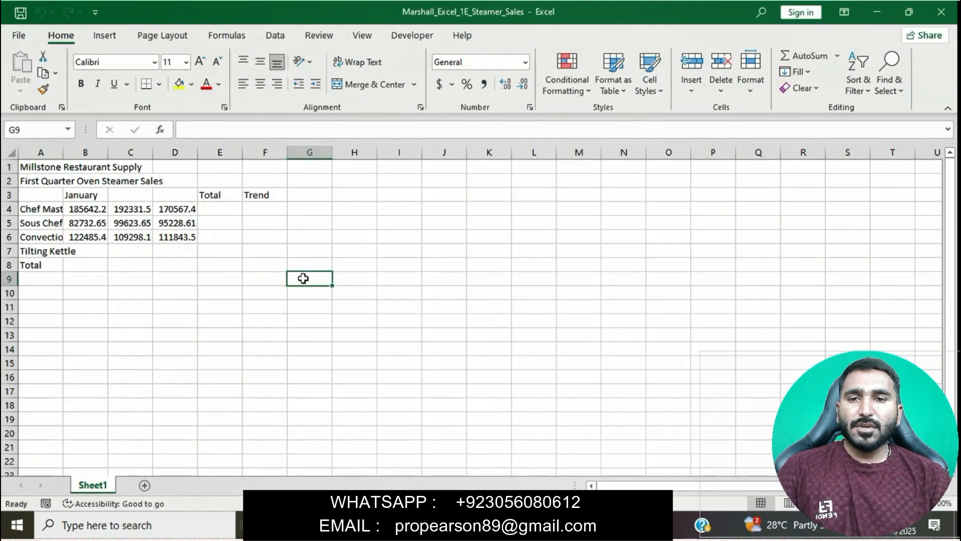
pyautogui.click(162, 34)
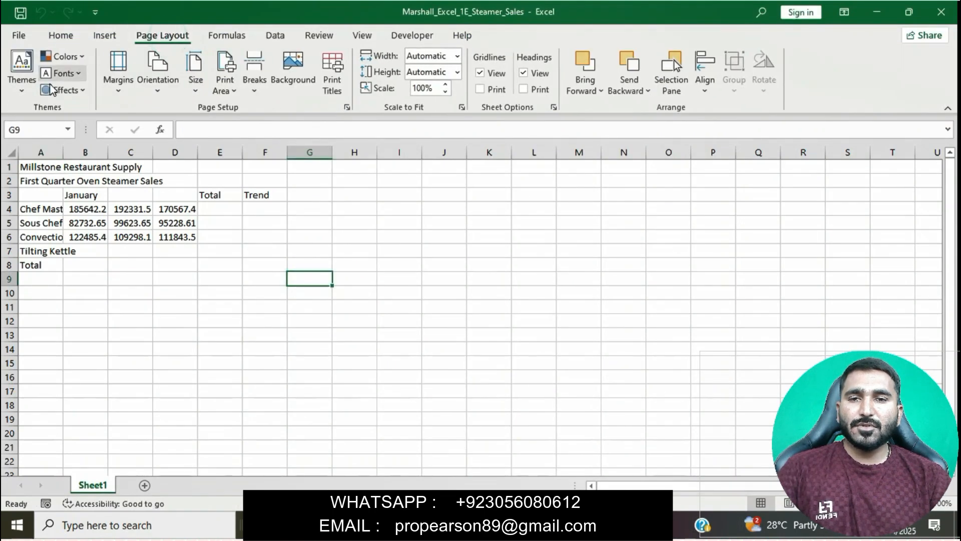
pyautogui.click(24, 86)
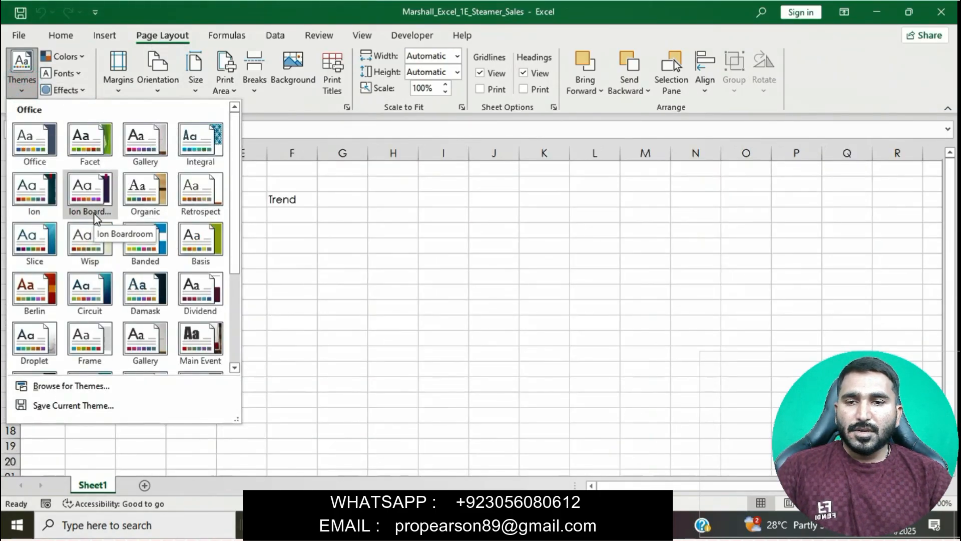
pyautogui.click(92, 243)
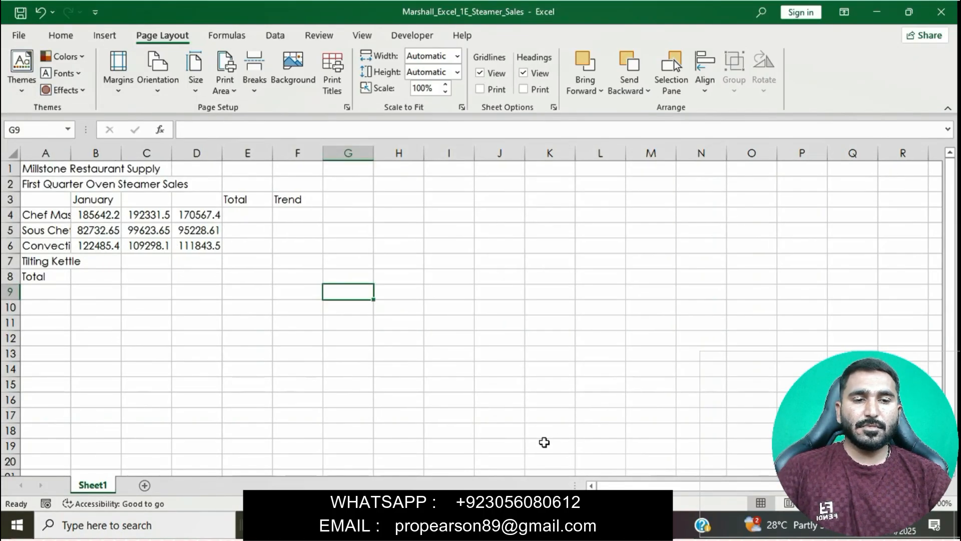
# - Return to the Word instructions, clear the highlight from the step 2 instruction and highlight the step 3 fill-handle instruction in yellow
pyautogui.click(453, 526)
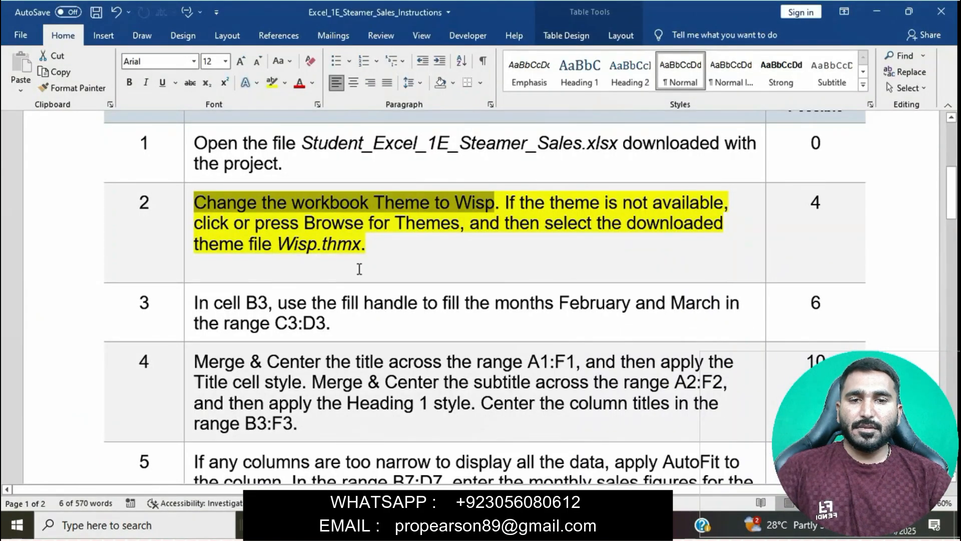
pyautogui.click(545, 223)
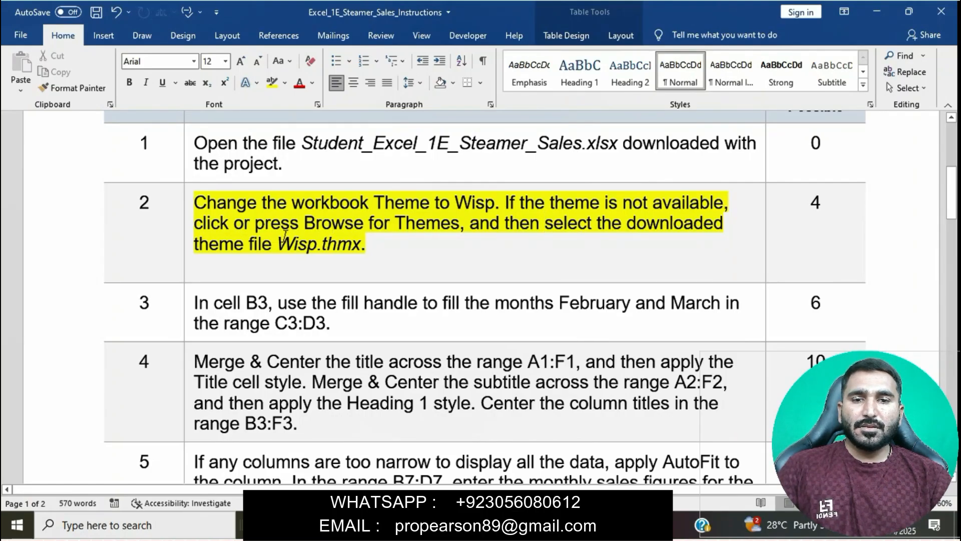
pyautogui.click(187, 204)
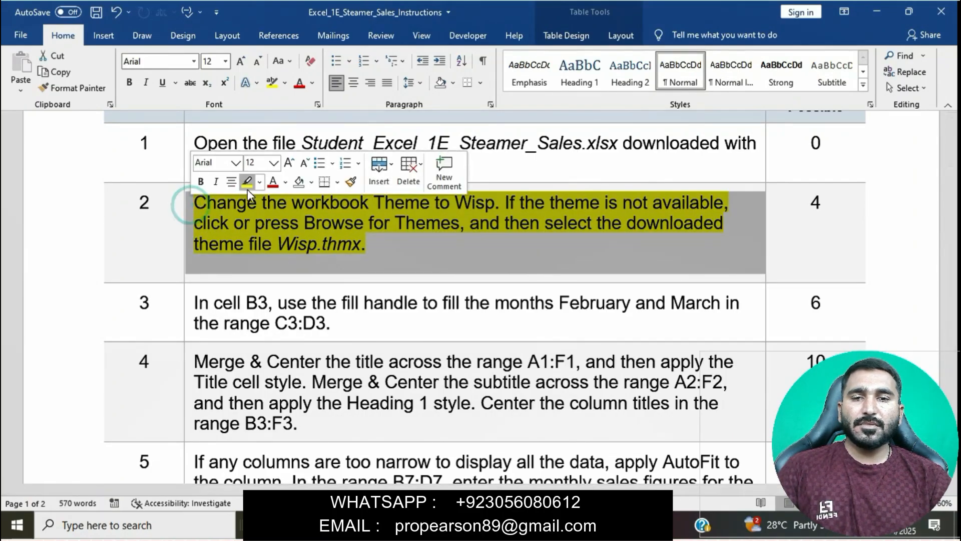
pyautogui.click(247, 189)
pyautogui.scroll(-3, 214, 227)
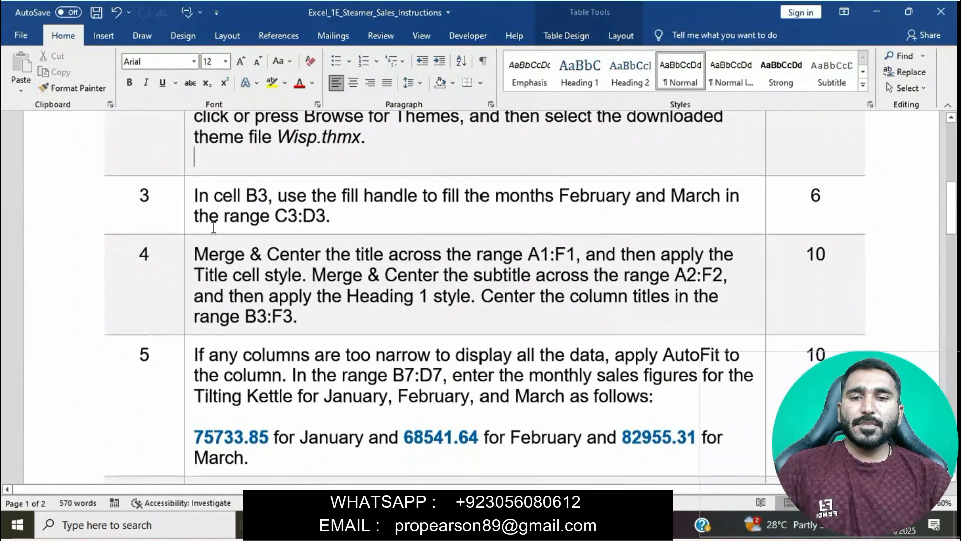
pyautogui.click(188, 202)
pyautogui.click(247, 177)
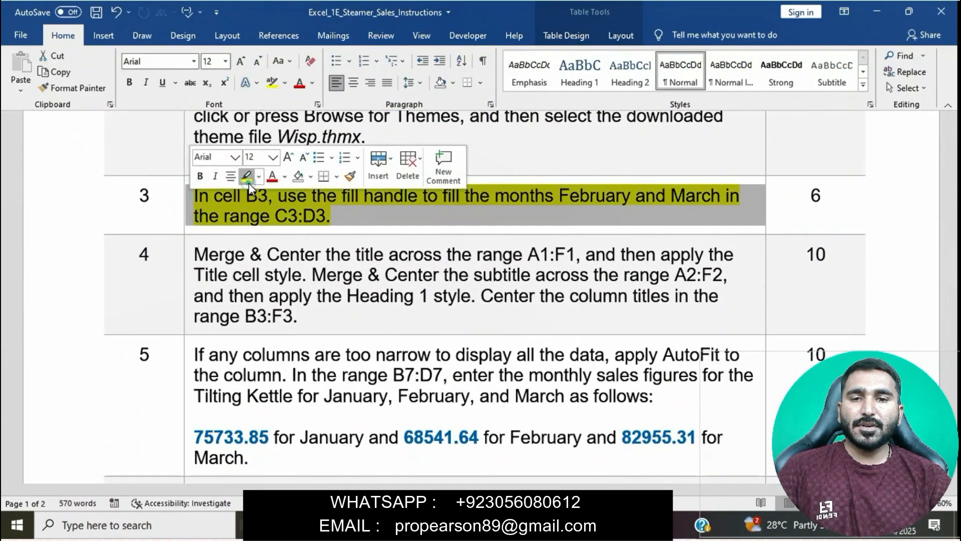
pyautogui.click(293, 215)
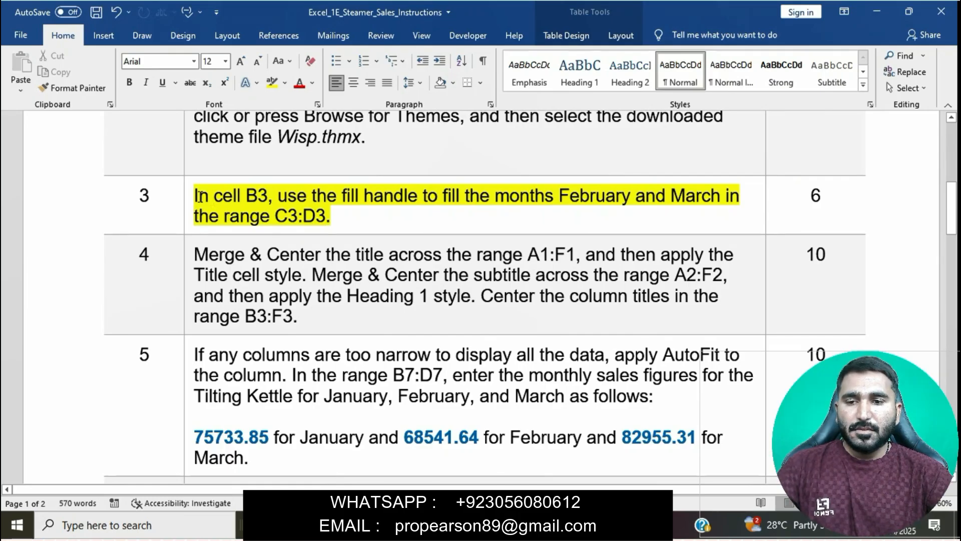
# - Switch to the Excel workbook and fill the months February and March into C3:D3 from January in cell B3
pyautogui.moveTo(199, 196); pyautogui.dragTo(328, 216)
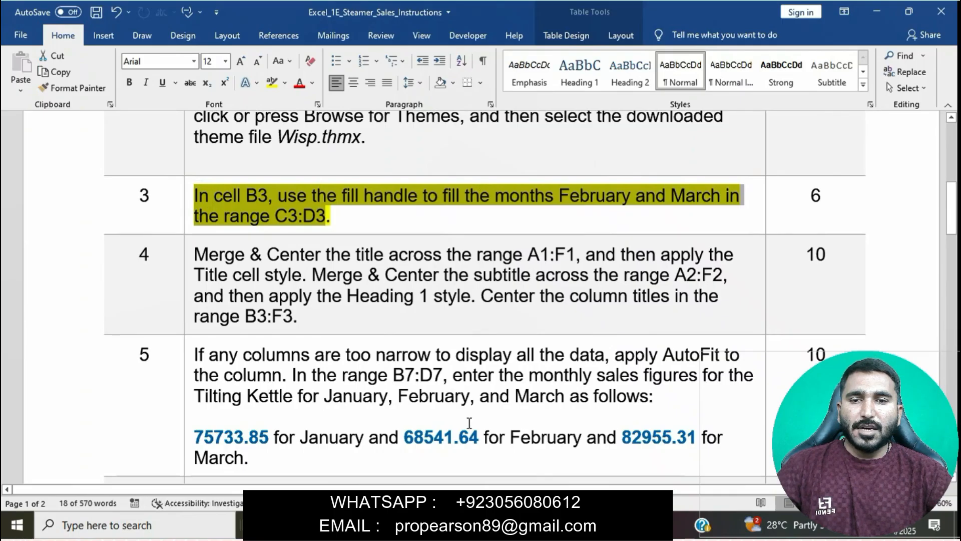
pyautogui.click(430, 525)
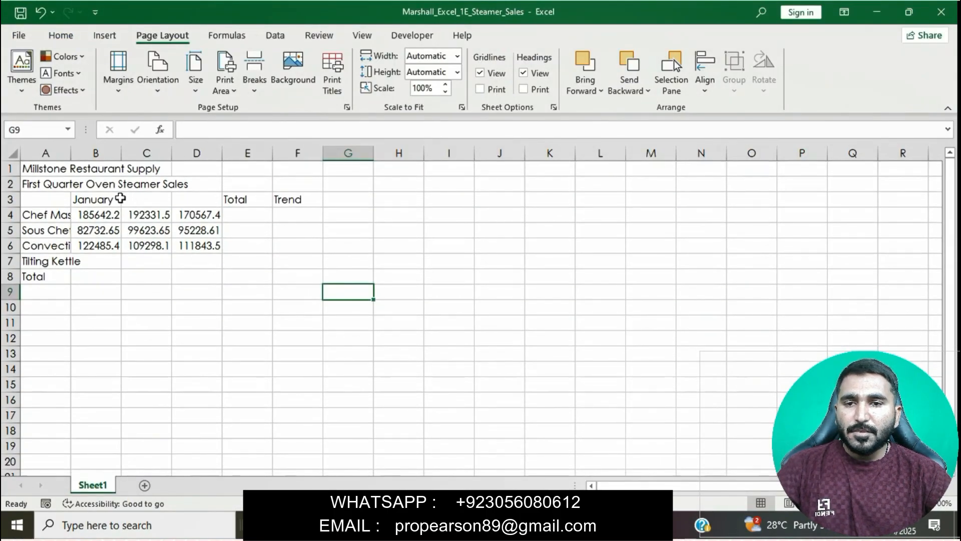
pyautogui.click(110, 199)
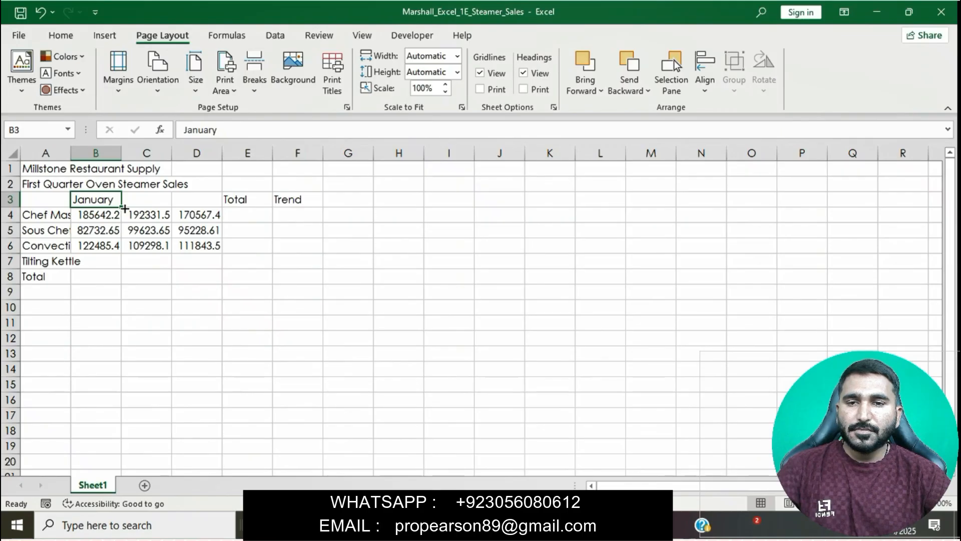
pyautogui.moveTo(124, 208); pyautogui.dragTo(204, 210)
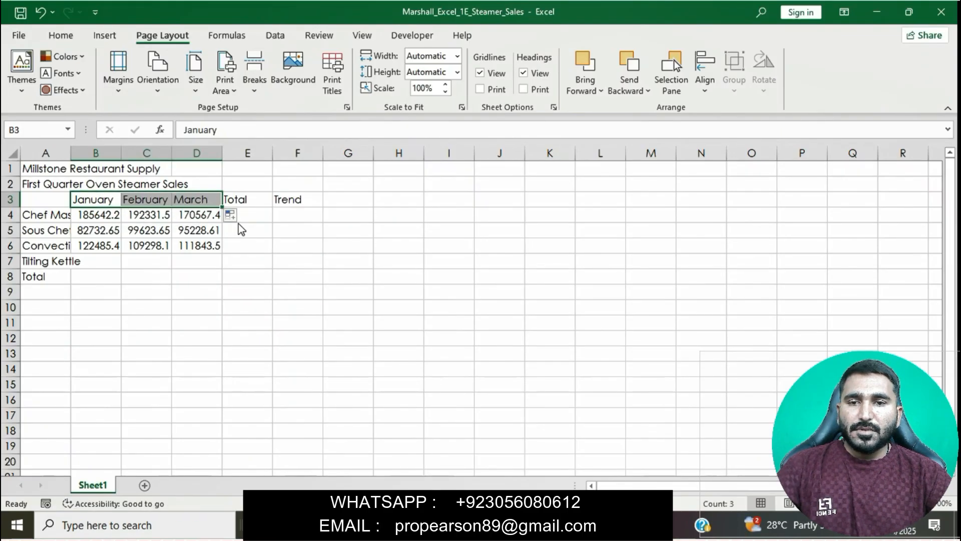
pyautogui.click(425, 430)
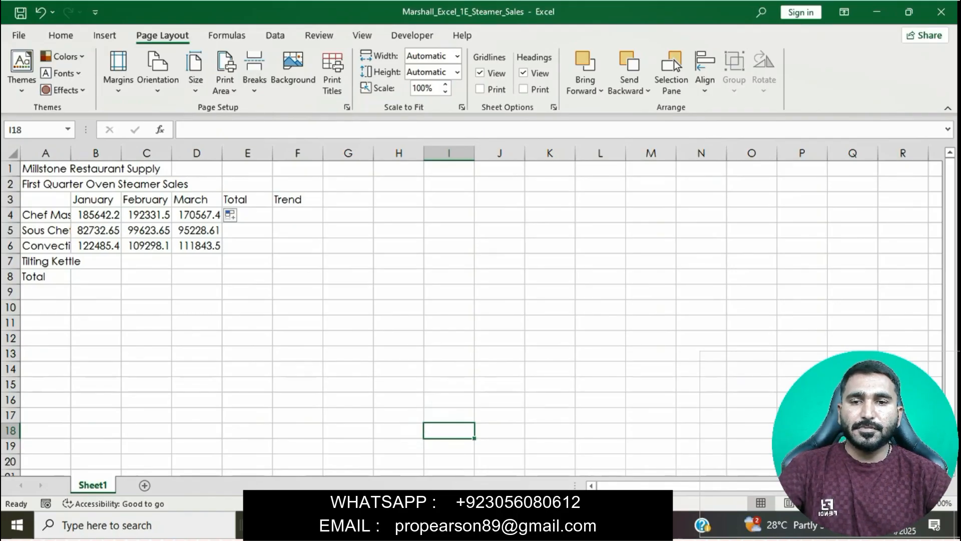
# - Return to the Word instructions, clear the highlight from the step 3 instruction and highlight the step 4 Merge & Center instruction in yellow
pyautogui.hotkey('alt', 'Tab')
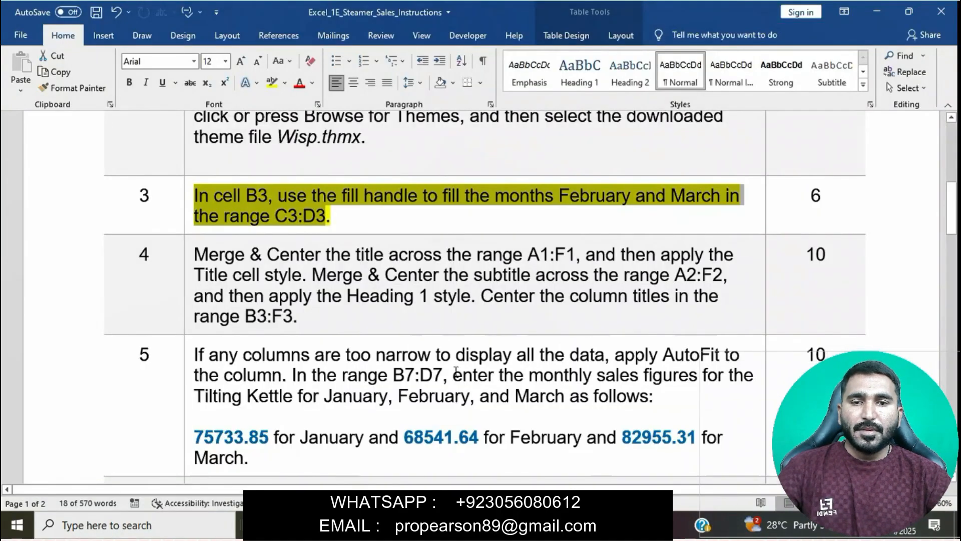
pyautogui.click(388, 231)
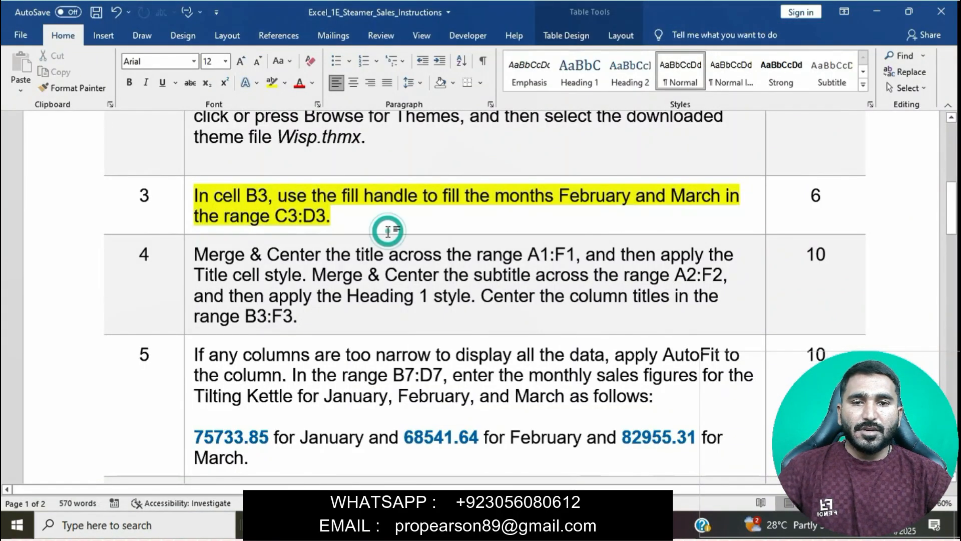
pyautogui.click(190, 207)
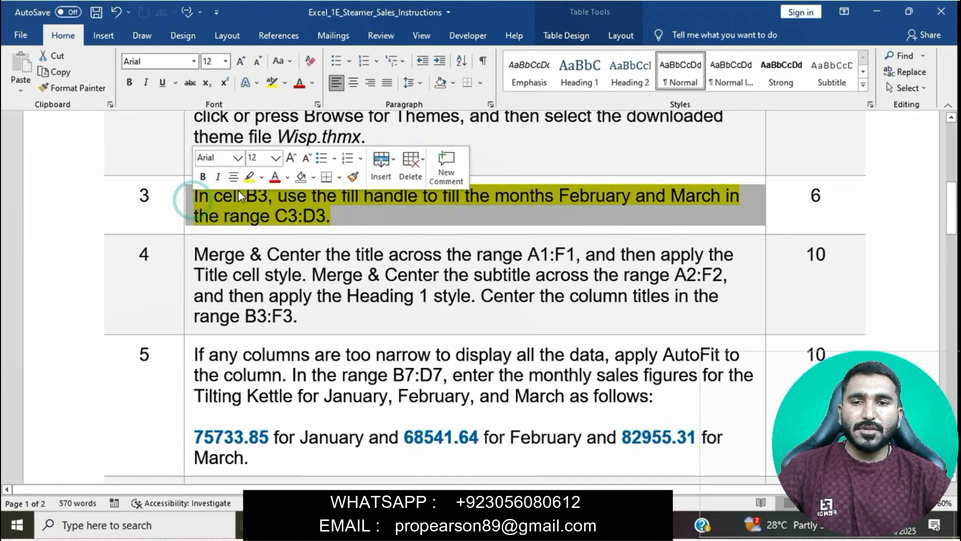
pyautogui.click(249, 176)
pyautogui.scroll(-1, 303, 254)
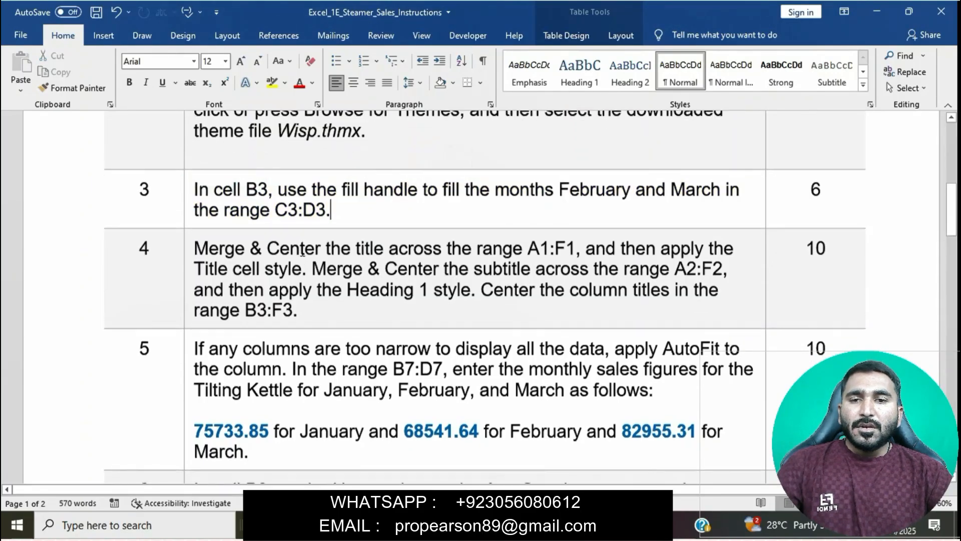
pyautogui.scroll(-2, 303, 252)
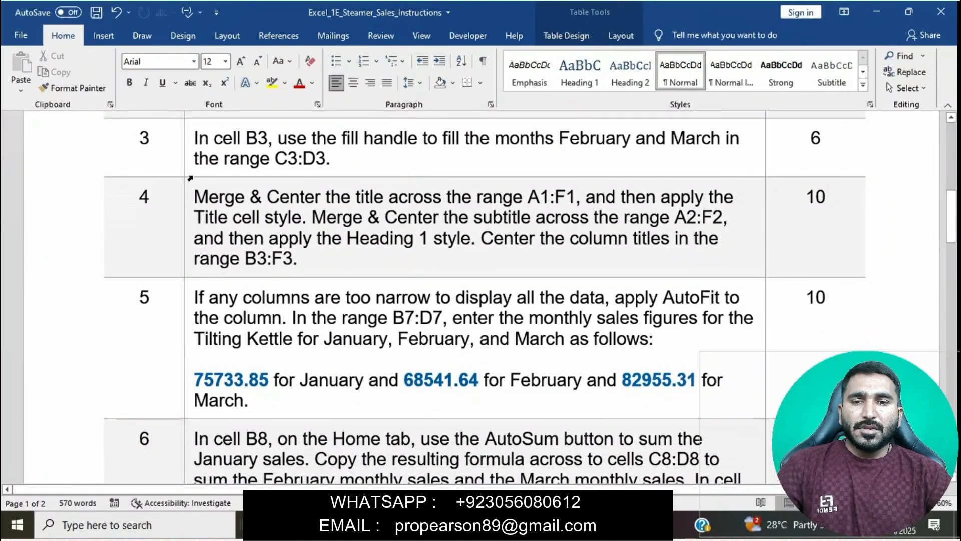
pyautogui.click(183, 199)
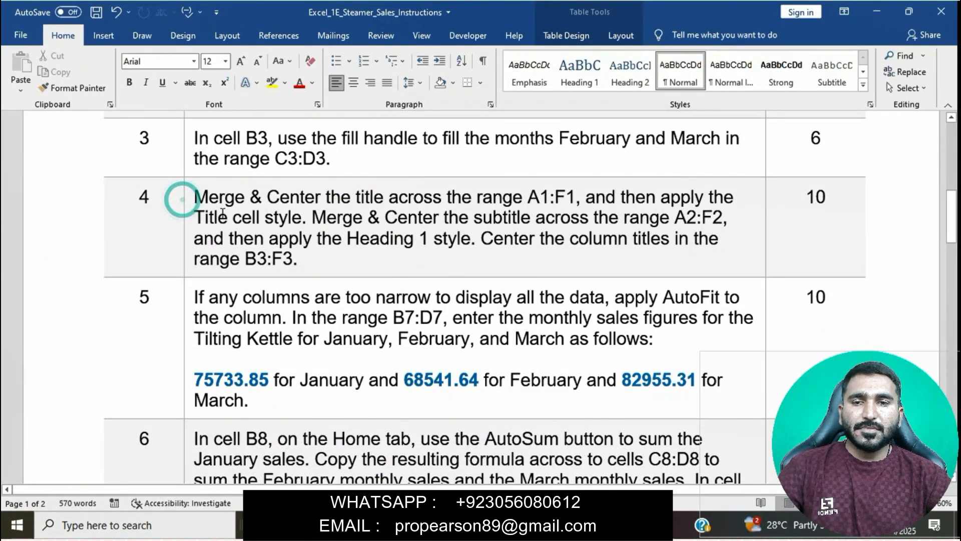
pyautogui.click(187, 201)
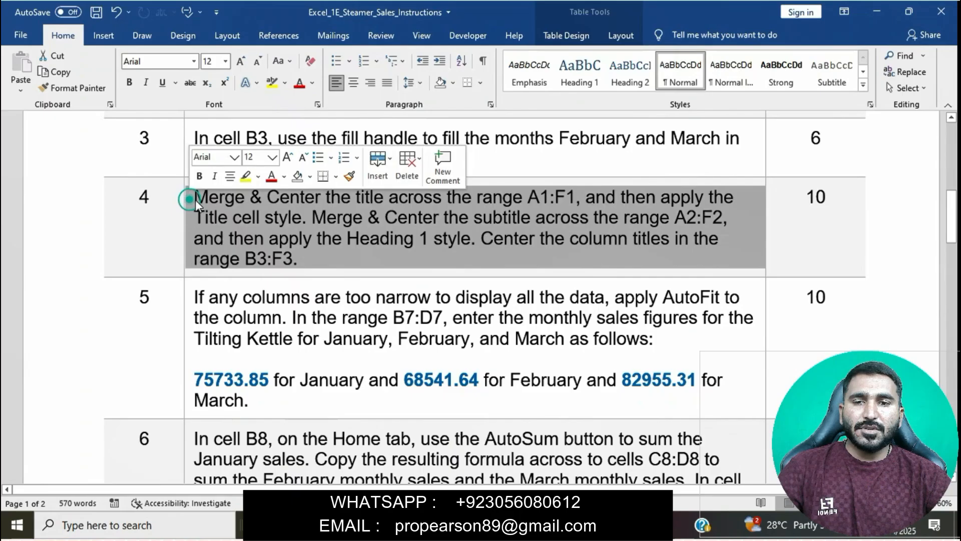
pyautogui.click(245, 179)
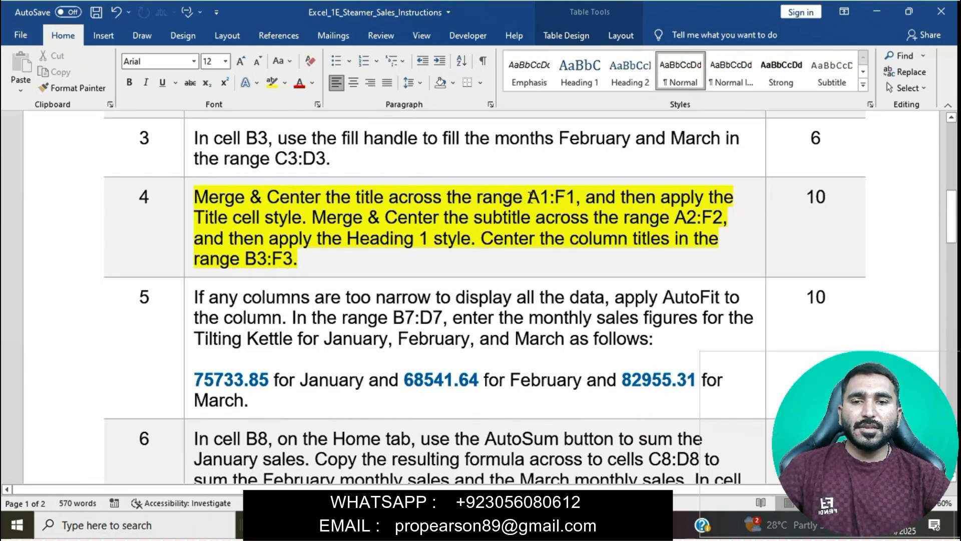
# - Copy the title range from the step 4 instruction, switch to the Excel workbook and merge and center the title across A1:F1
pyautogui.moveTo(528, 196); pyautogui.dragTo(573, 200)
pyautogui.hotkey('ctrl', 'c')
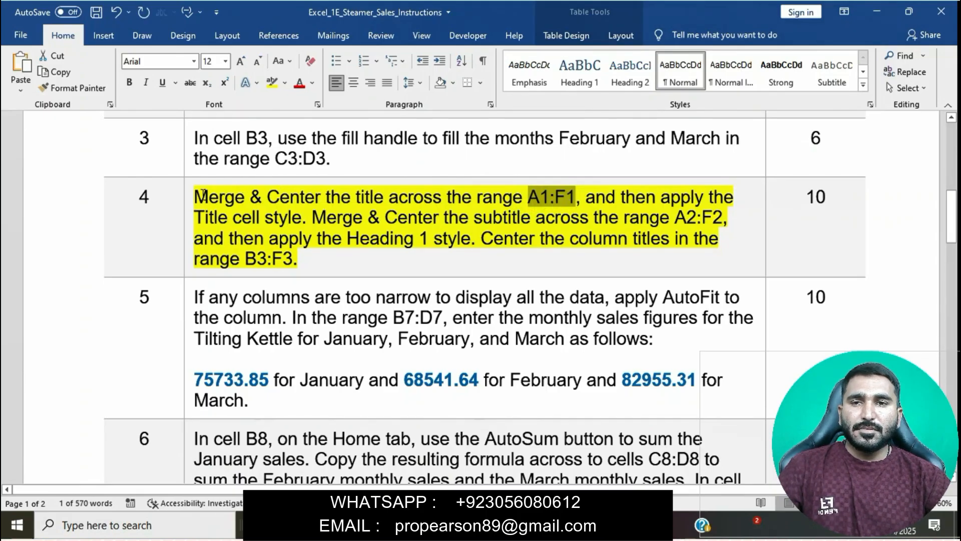
pyautogui.moveTo(204, 195); pyautogui.dragTo(526, 200)
pyautogui.click(484, 525)
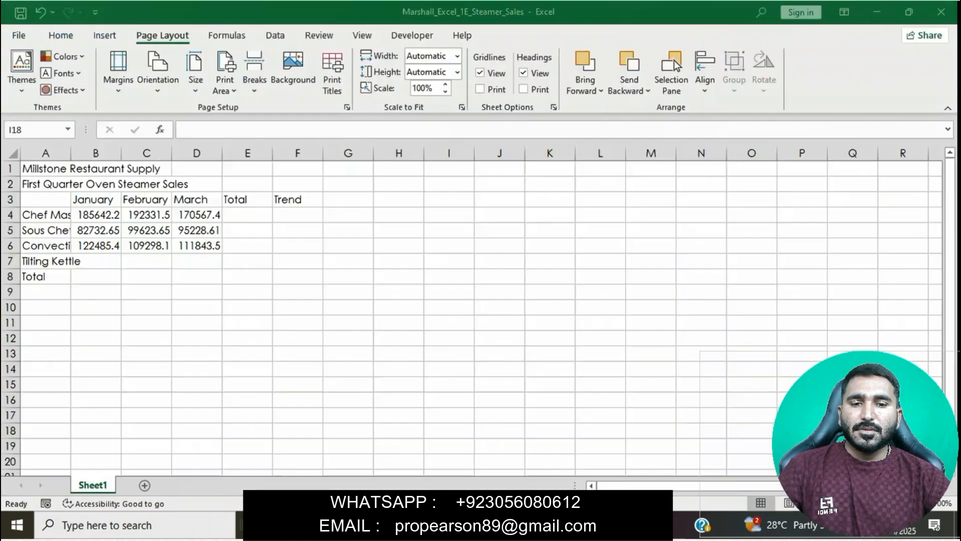
pyautogui.click(30, 132)
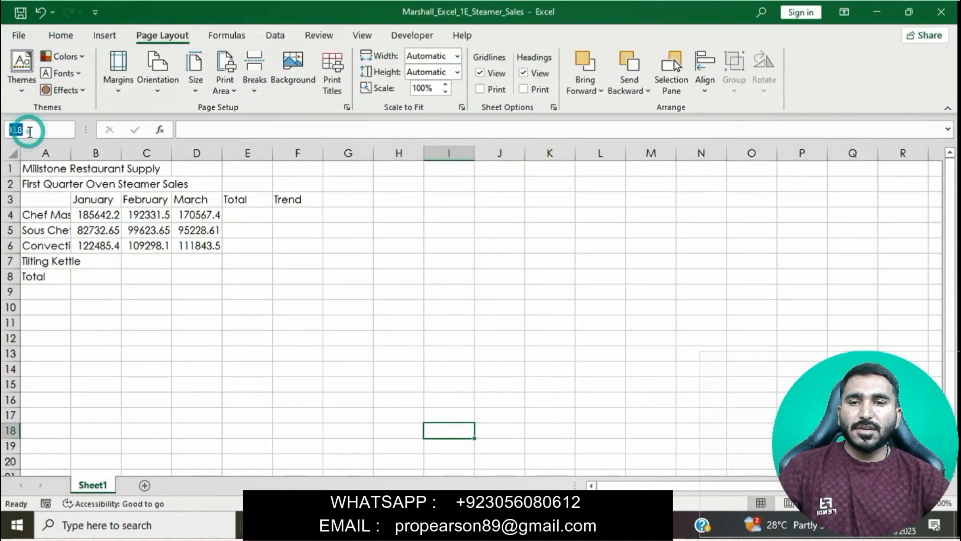
pyautogui.write('A1:F1')
pyautogui.press('Return')
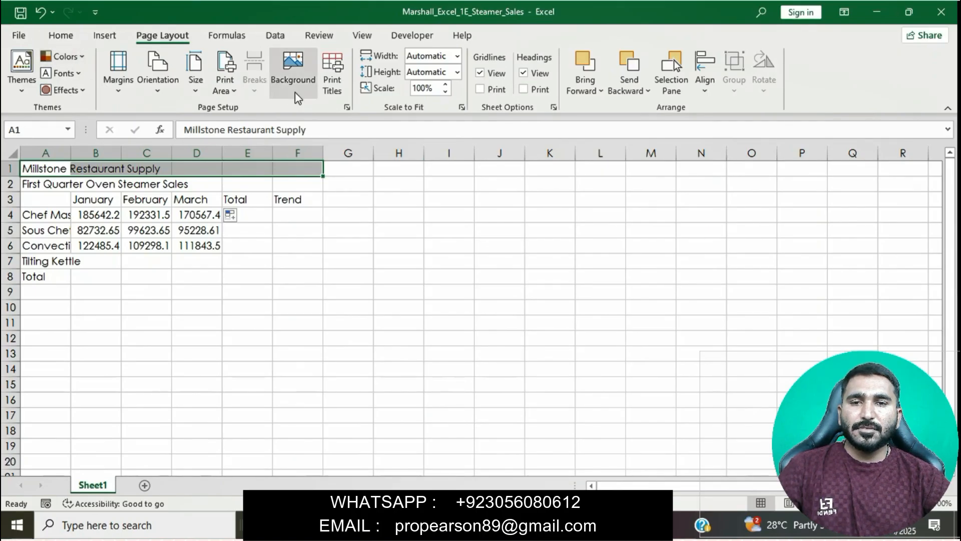
pyautogui.click(57, 36)
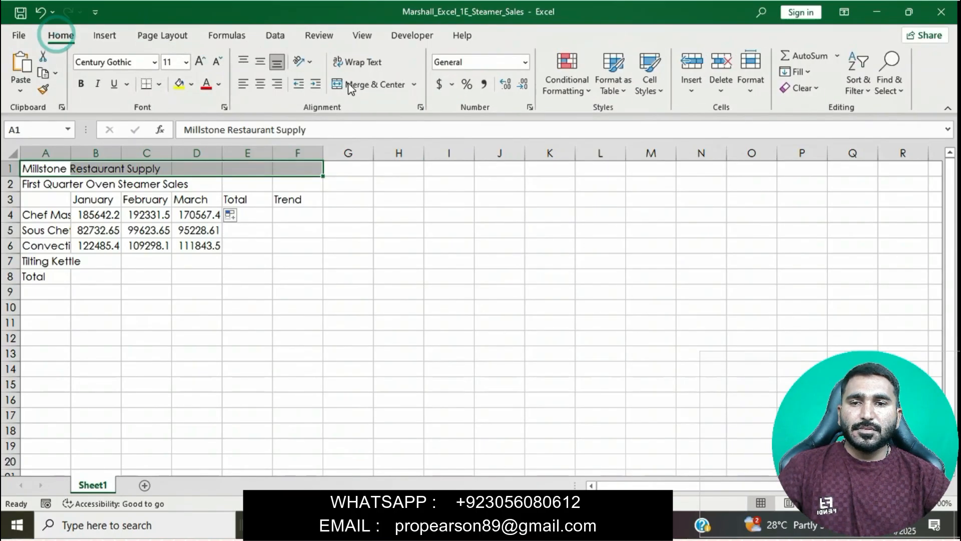
pyautogui.click(415, 84)
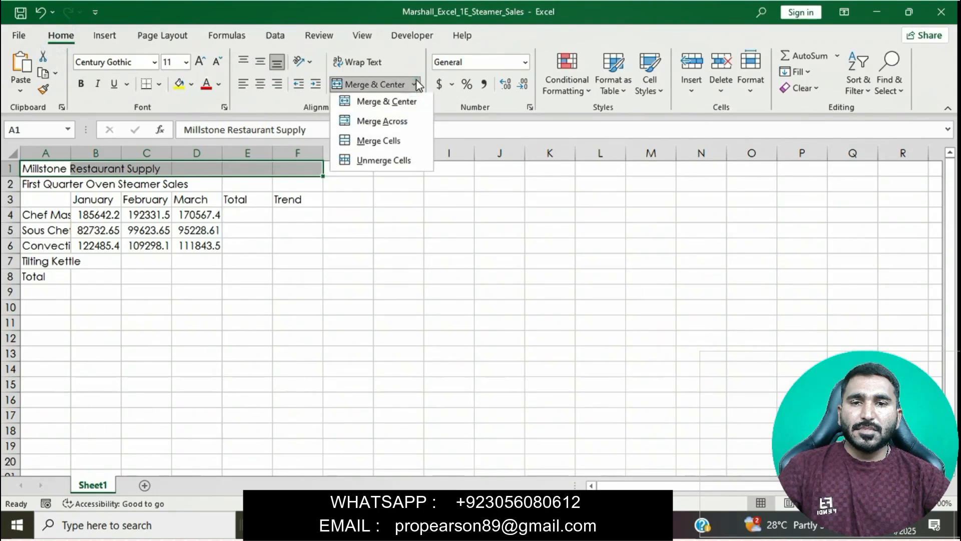
pyautogui.click(395, 102)
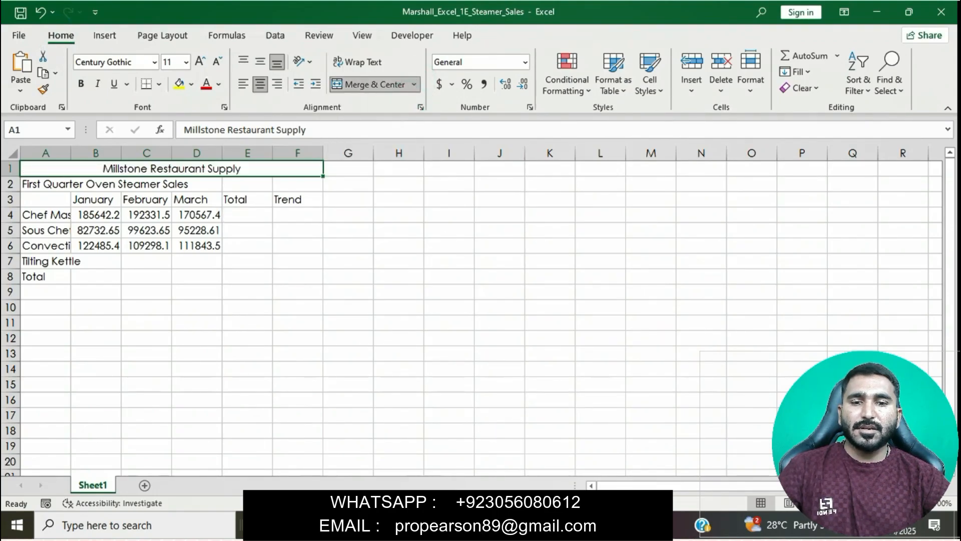
# - Check the title style instruction in Word, return to the Excel workbook and apply the Title cell style to the merged title
pyautogui.hotkey('alt', 'Tab')
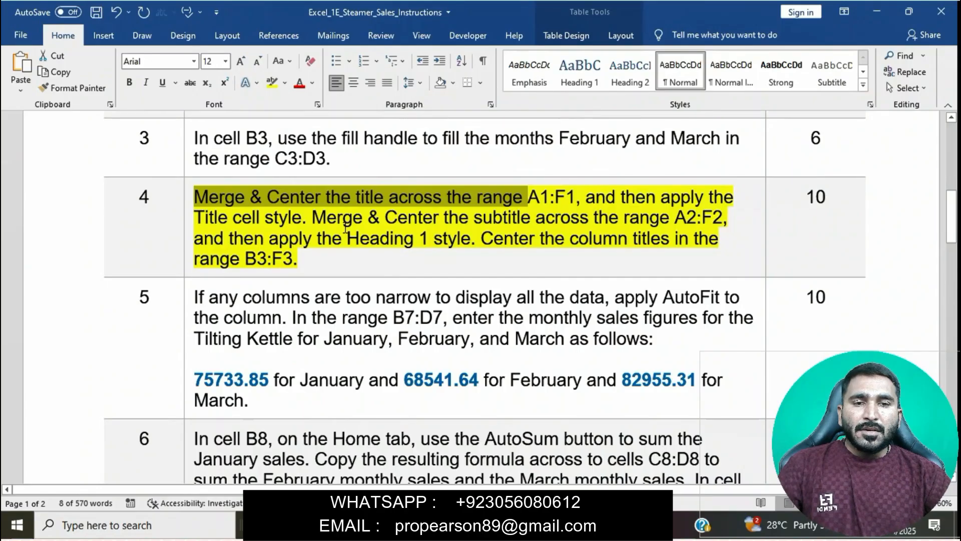
pyautogui.click(345, 228)
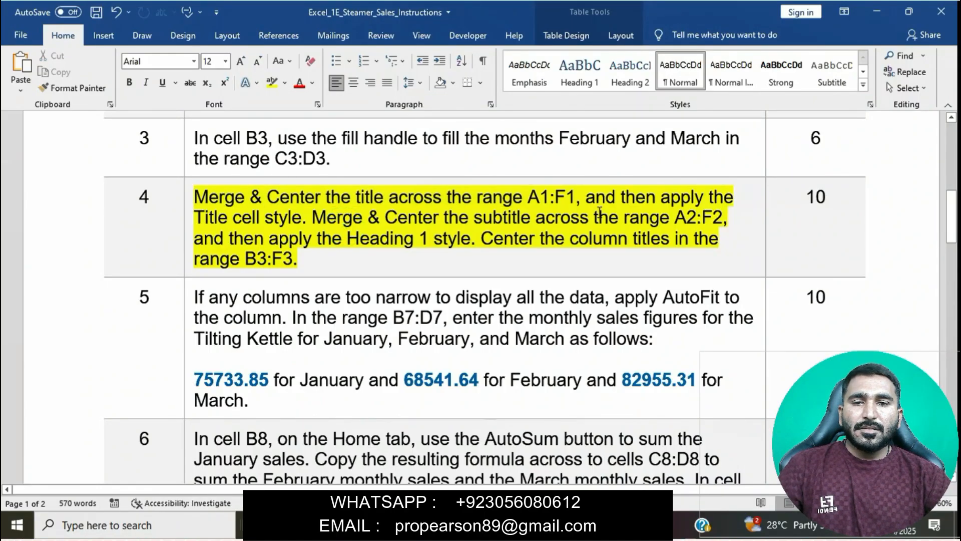
pyautogui.moveTo(593, 198); pyautogui.dragTo(306, 226)
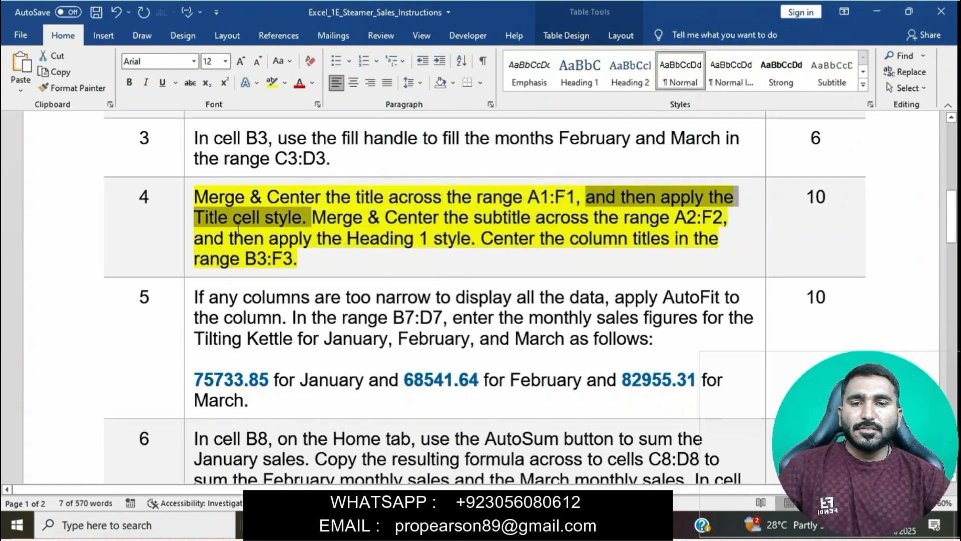
pyautogui.hotkey('alt', 'Tab')
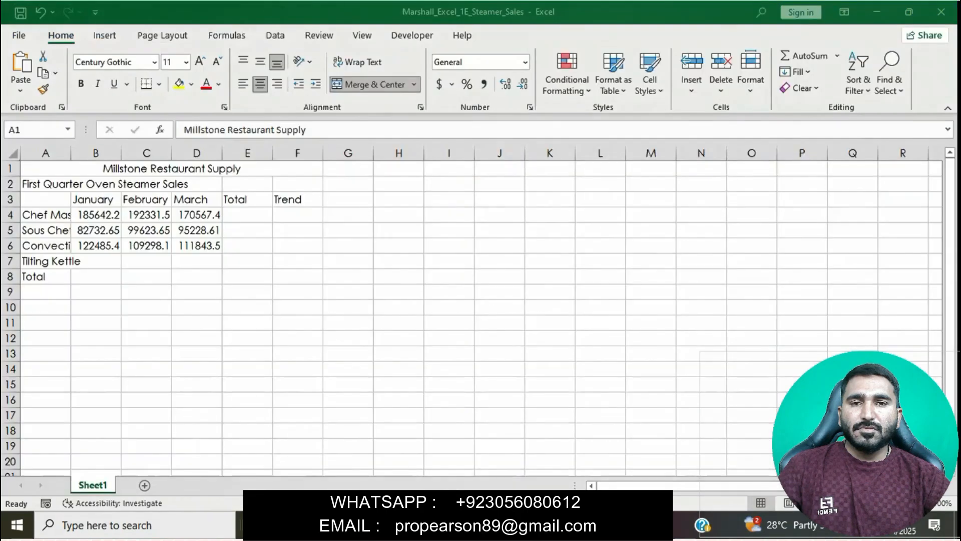
pyautogui.click(662, 92)
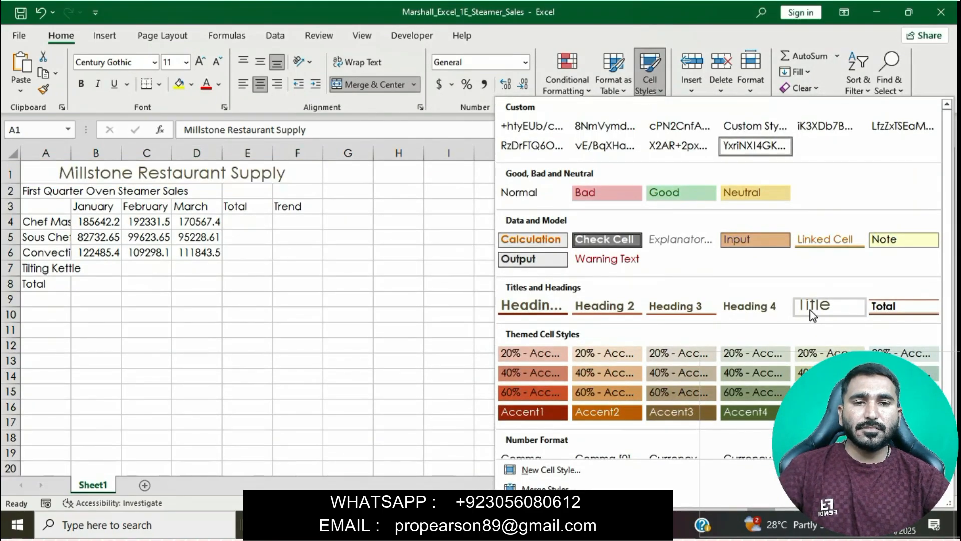
pyautogui.click(810, 311)
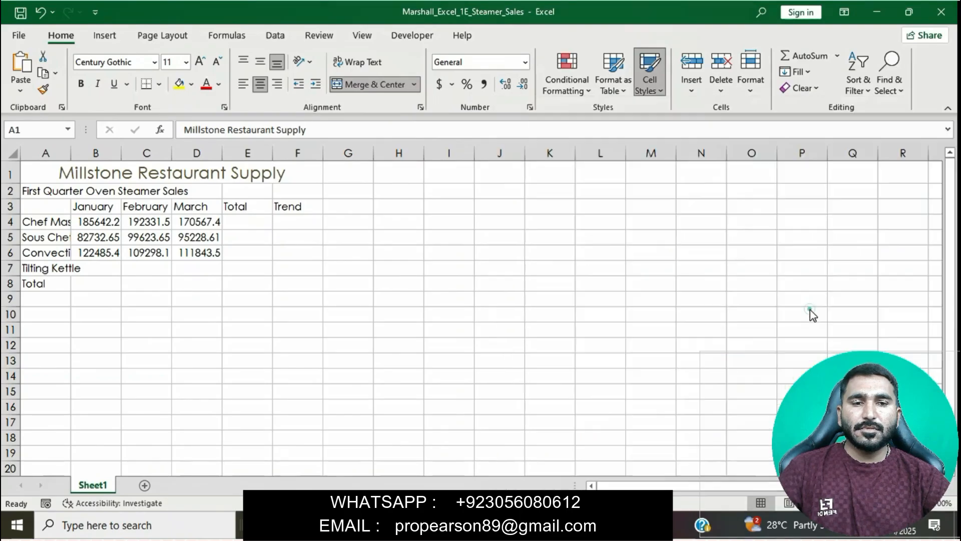
# - Look up the subtitle range in the Word instructions, switch to the Excel workbook and merge and center the subtitle across A2:F2
pyautogui.hotkey('alt', 'Tab')
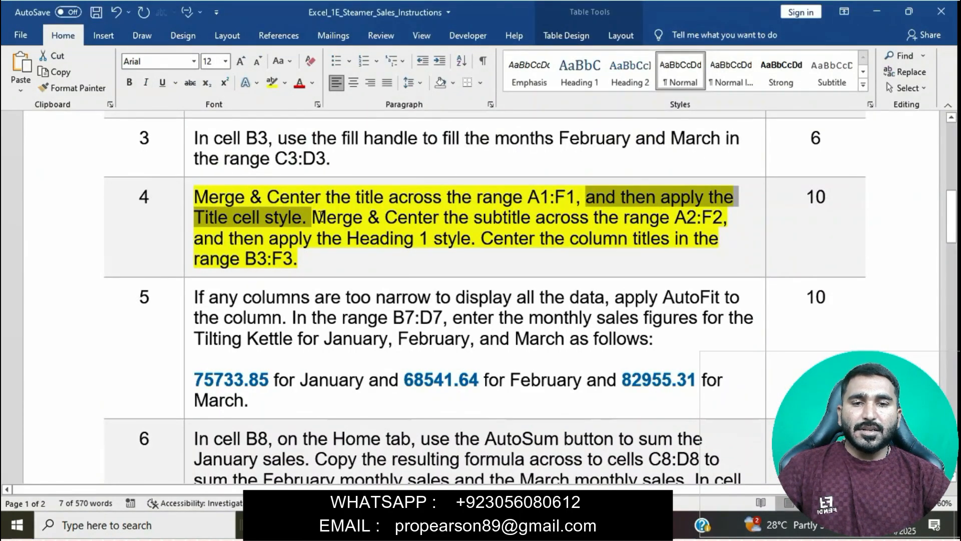
pyautogui.click(462, 227)
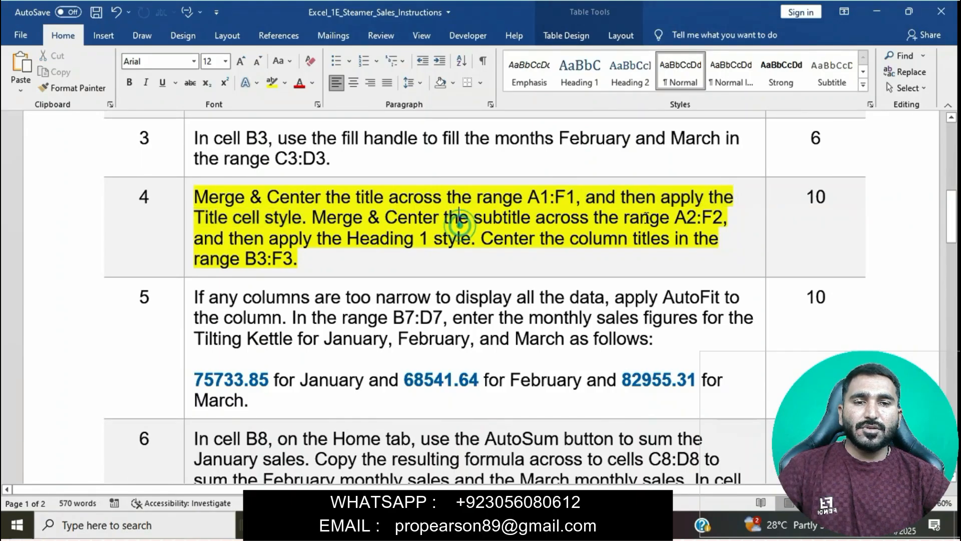
pyautogui.doubleClick(675, 216)
pyautogui.moveTo(676, 216); pyautogui.dragTo(713, 224)
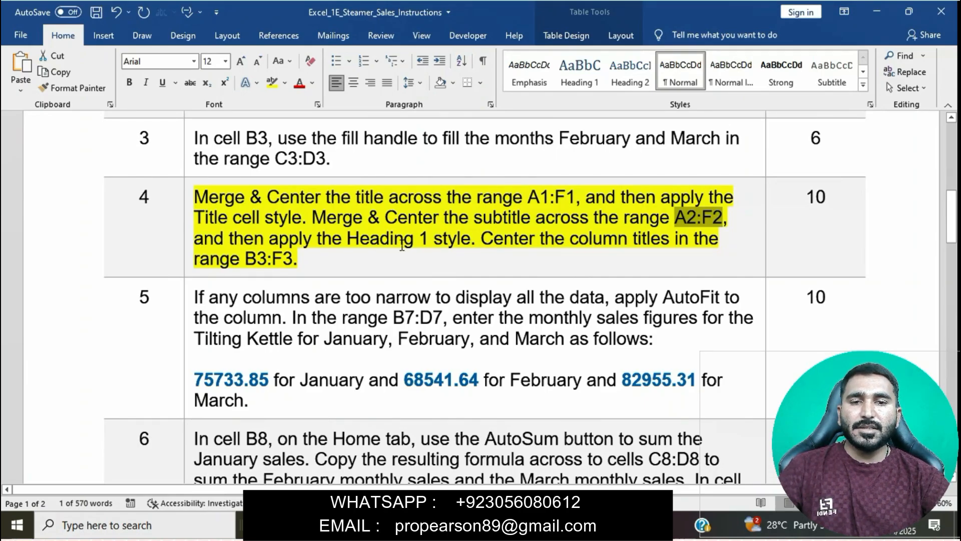
pyautogui.moveTo(322, 221); pyautogui.dragTo(730, 217)
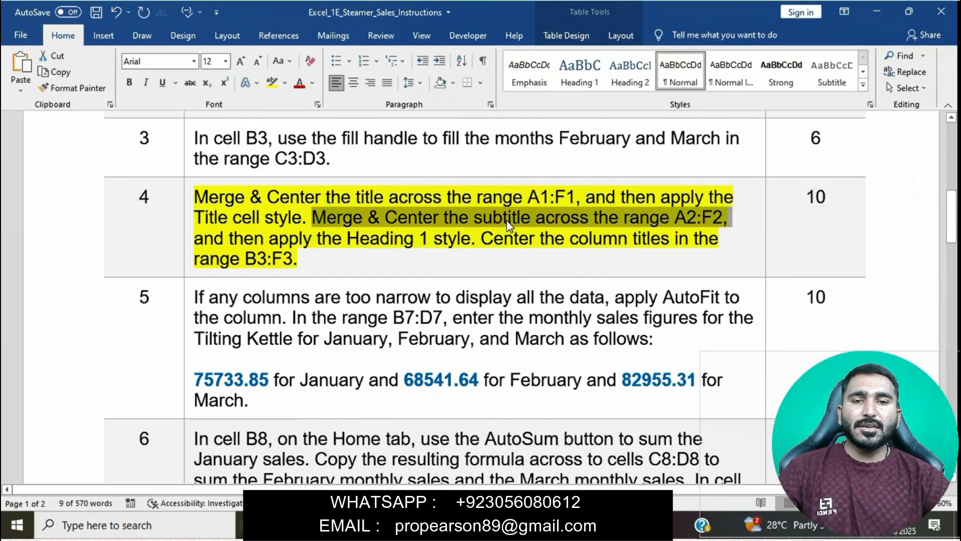
pyautogui.hotkey('alt', 'Tab')
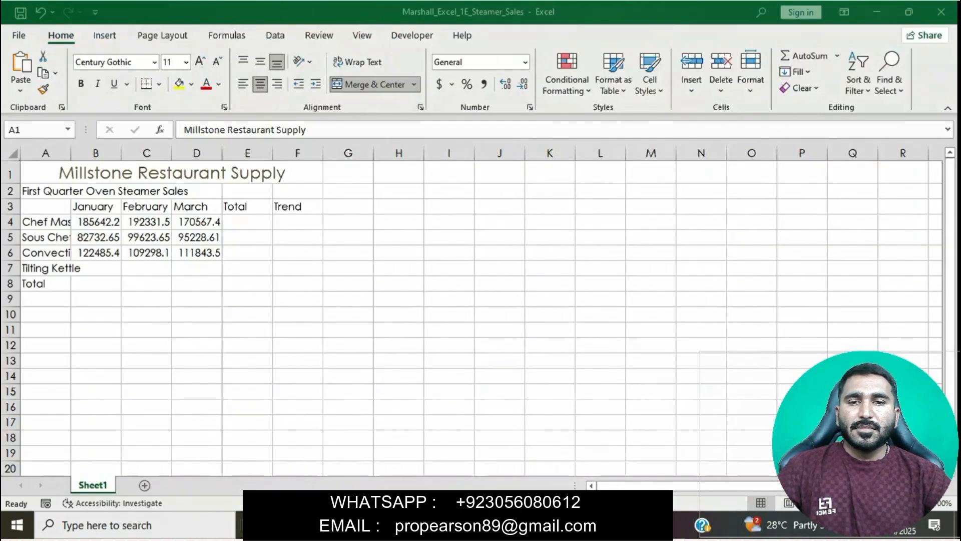
pyautogui.click(40, 133)
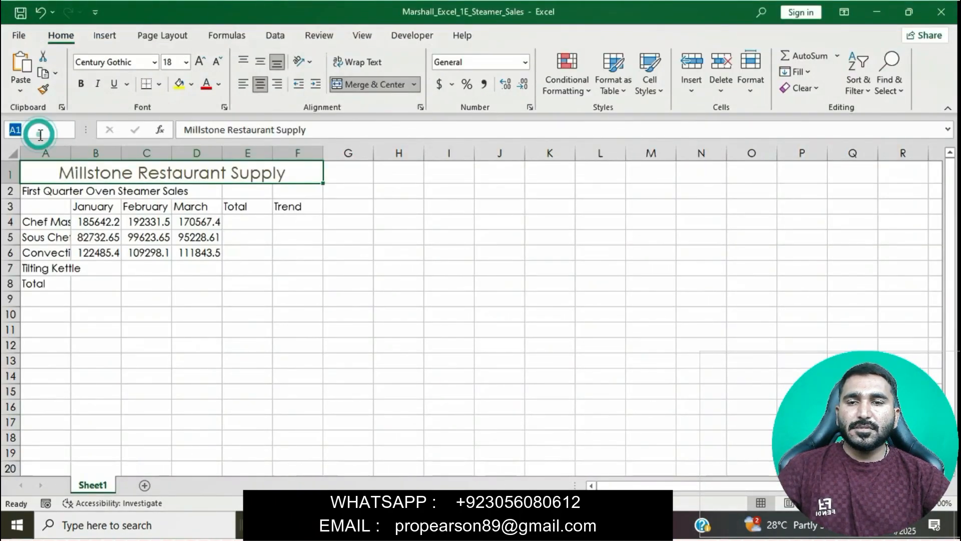
pyautogui.write('A2:F2')
pyautogui.press('Return')
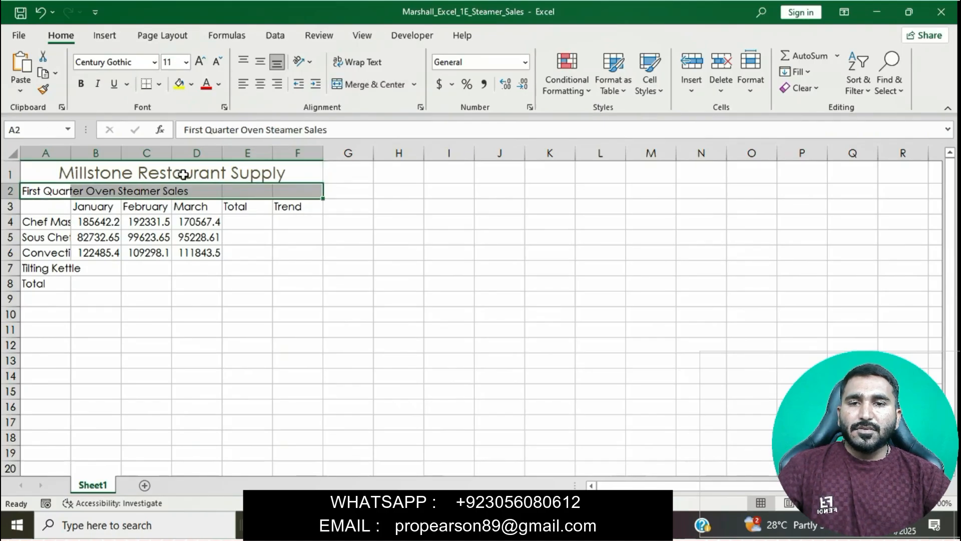
pyautogui.click(413, 84)
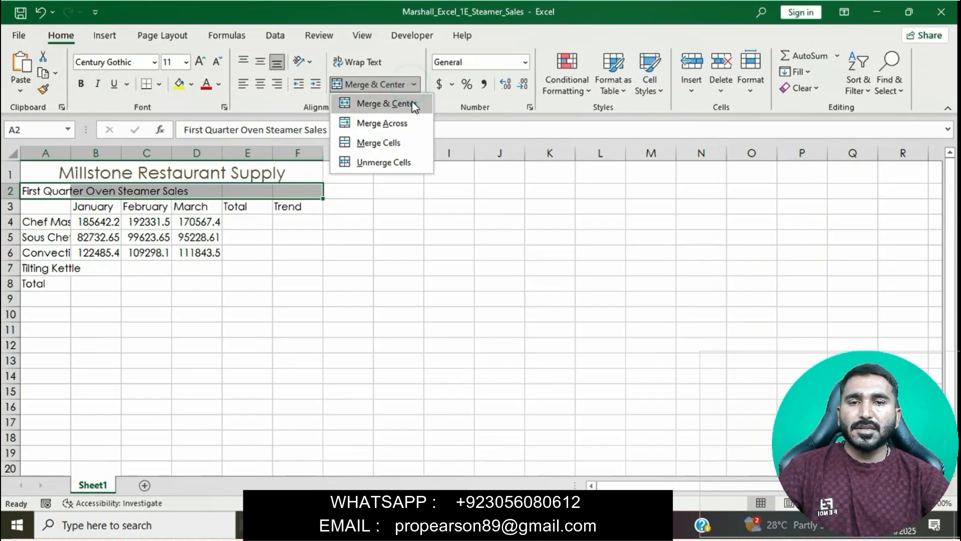
pyautogui.click(406, 103)
# - Check the subtitle style instruction in Word, return to the Excel workbook and apply the Heading 1 cell style to the merged subtitle
pyautogui.hotkey('alt', 'Tab')
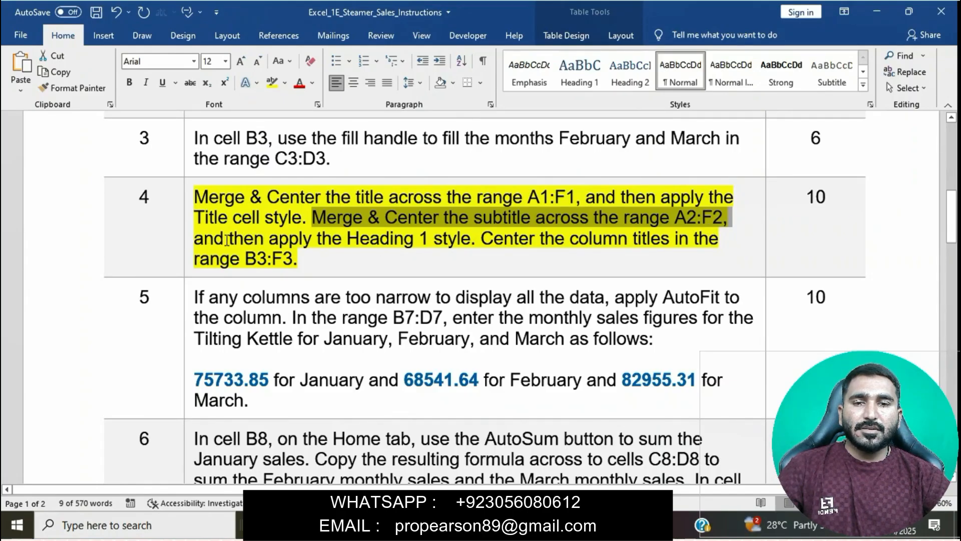
pyautogui.moveTo(205, 242); pyautogui.dragTo(471, 241)
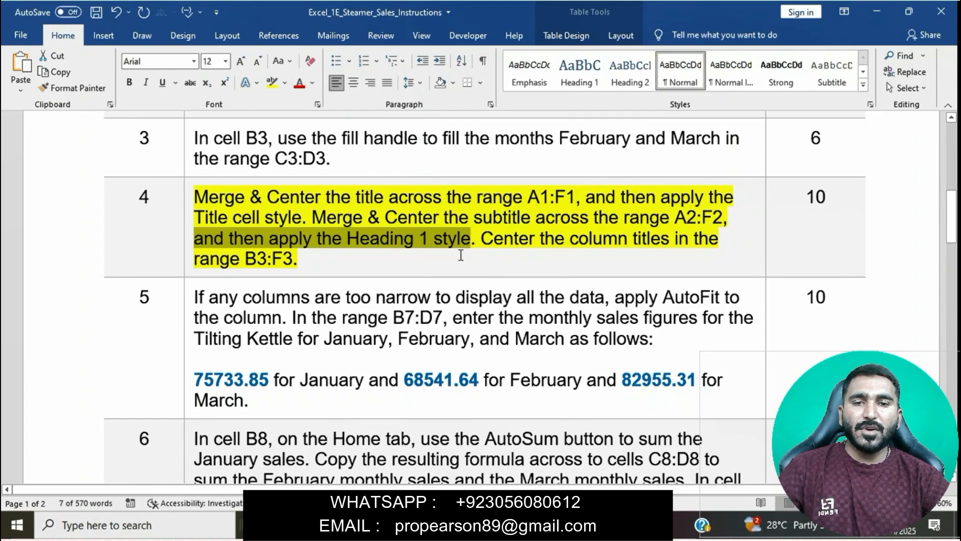
pyautogui.hotkey('alt', 'Tab')
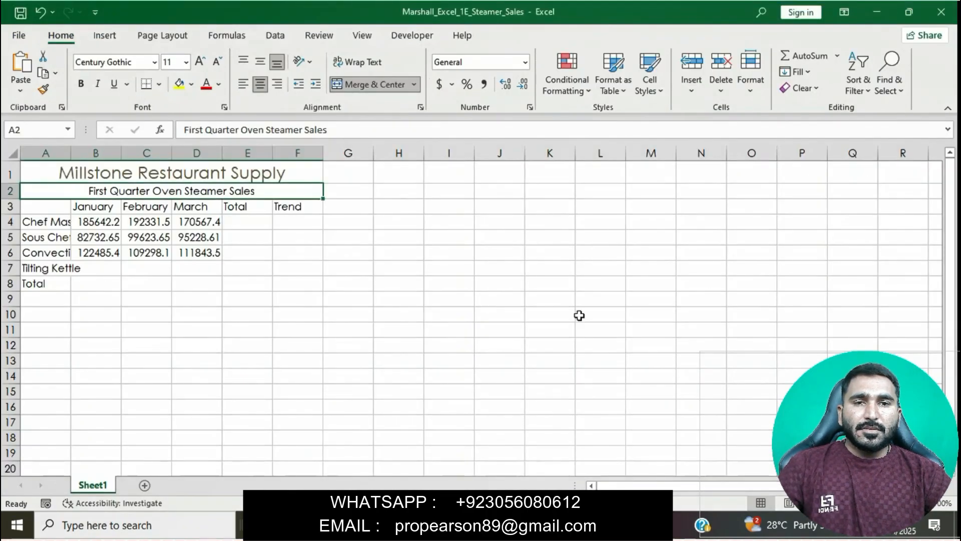
pyautogui.click(650, 83)
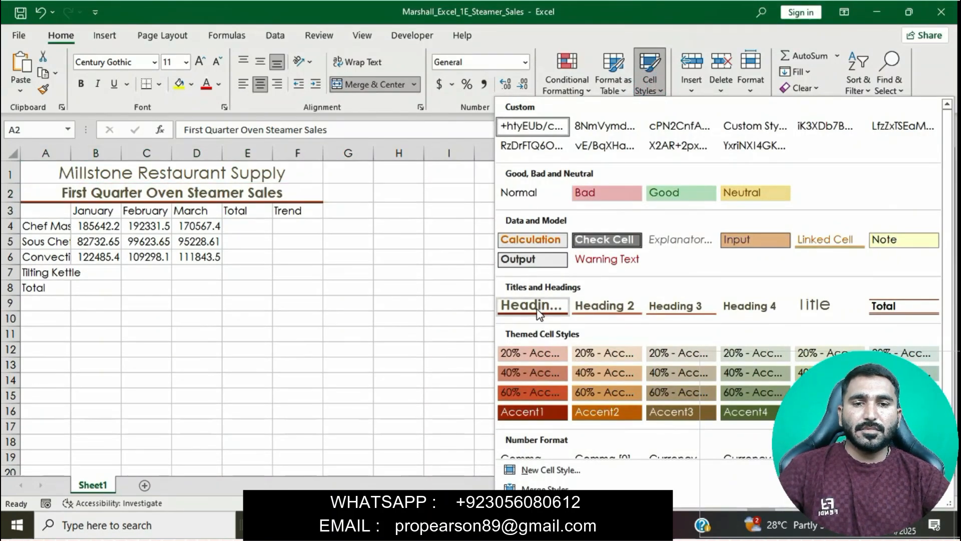
pyautogui.click(538, 310)
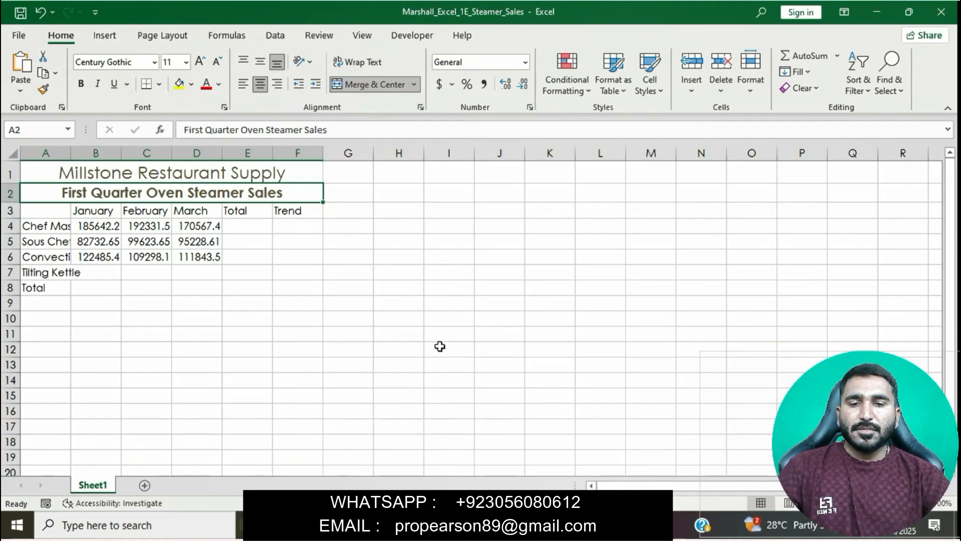
# - Copy the column title range from the Word instructions, switch to the Excel workbook and center the column titles in B3:F3
pyautogui.click(460, 526)
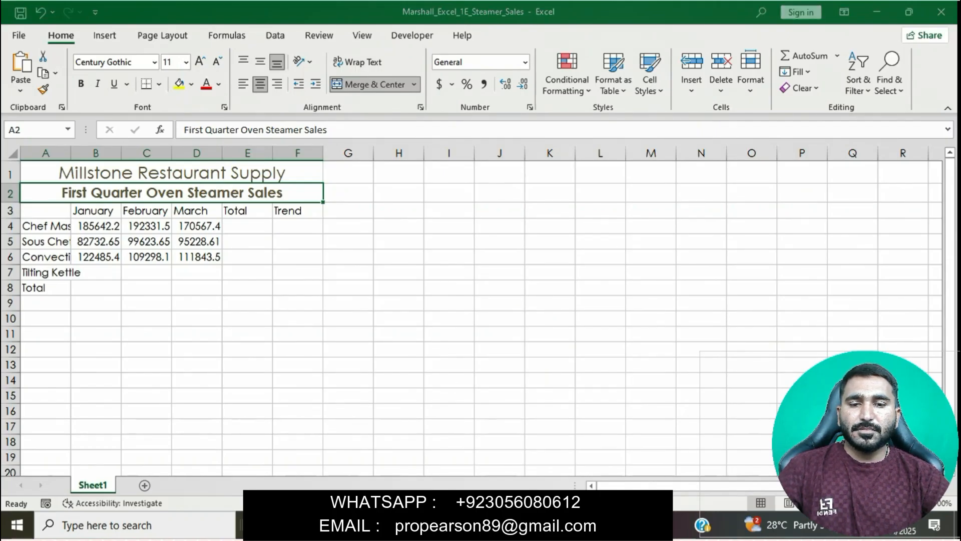
pyautogui.click(481, 269)
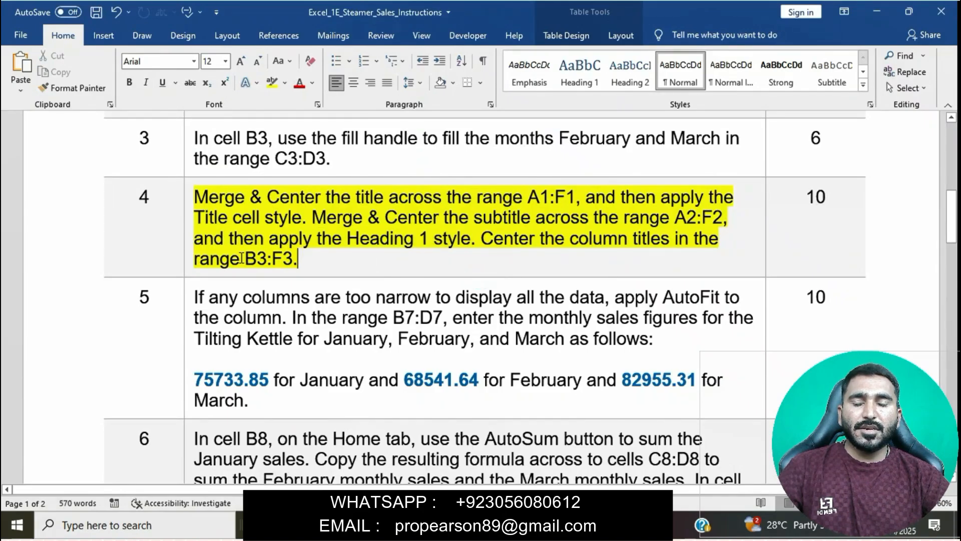
pyautogui.moveTo(246, 259); pyautogui.dragTo(292, 268)
pyautogui.hotkey('ctrl', 'c')
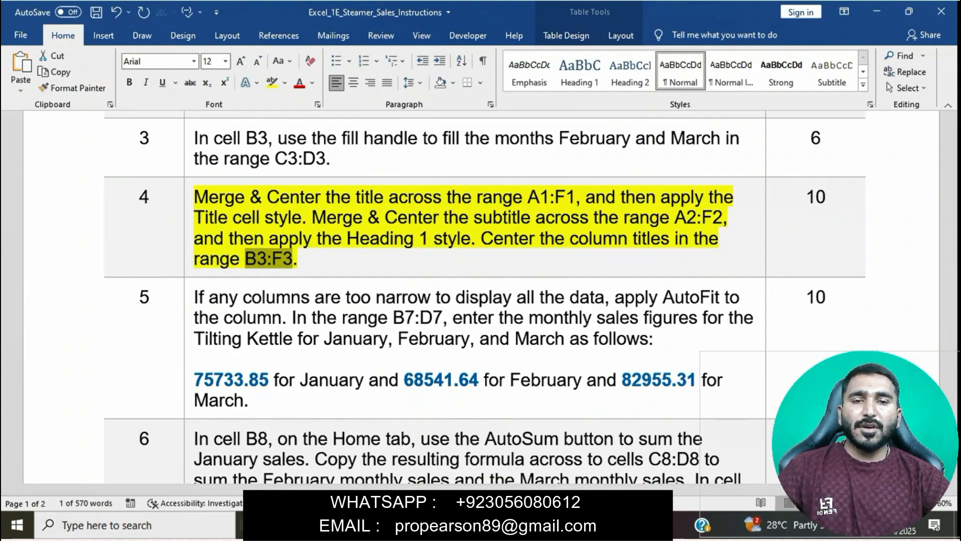
pyautogui.hotkey('alt', 'Tab')
pyautogui.click(52, 131)
pyautogui.hotkey('ctrl', 'v')
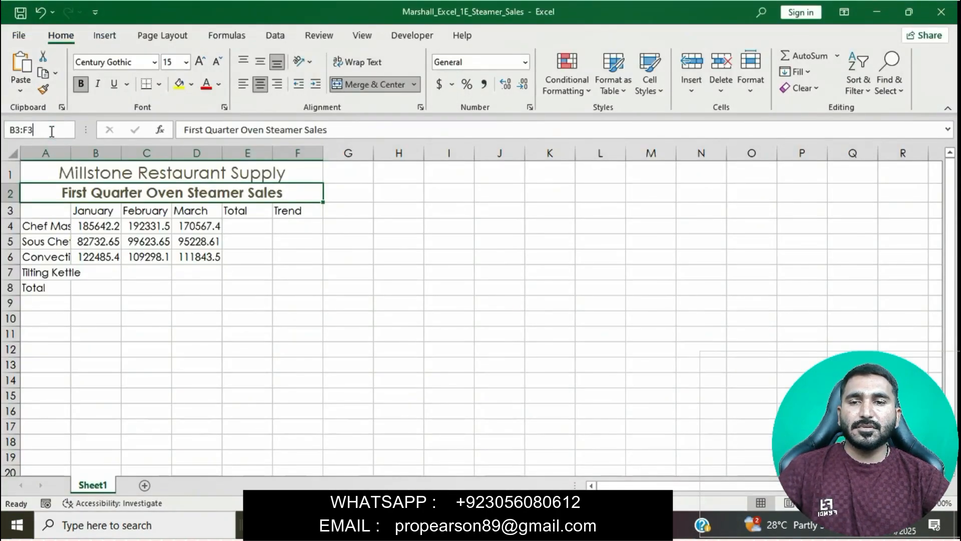
pyautogui.press('Return')
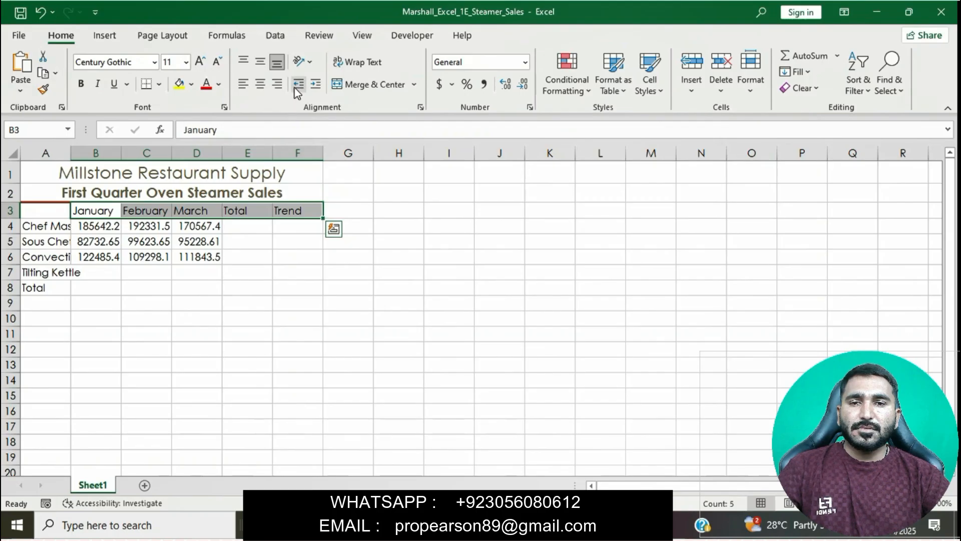
pyautogui.click(260, 84)
pyautogui.click(432, 258)
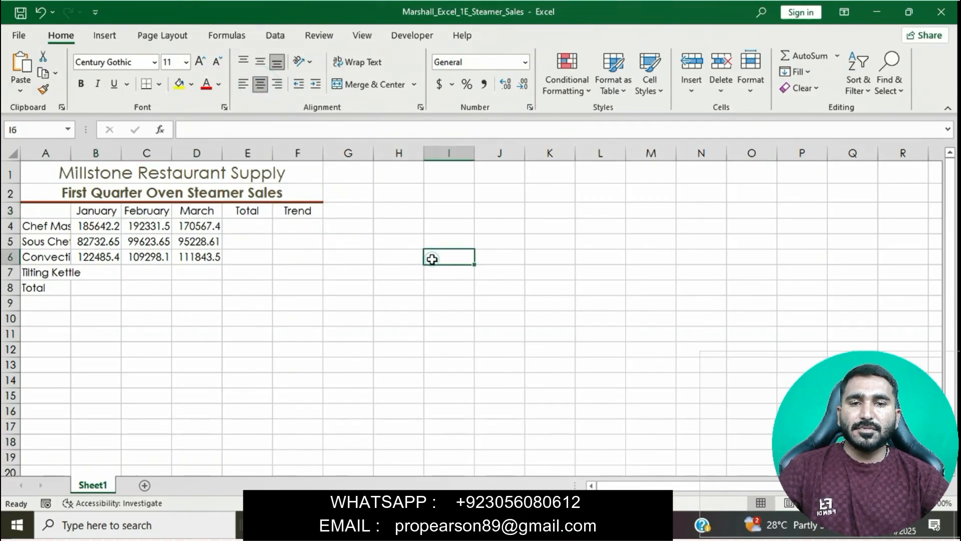
# - Switch to the Word instructions, remove the highlight from instruction 4 and highlight instruction 5 in yellow
pyautogui.hotkey('alt', 'Tab')
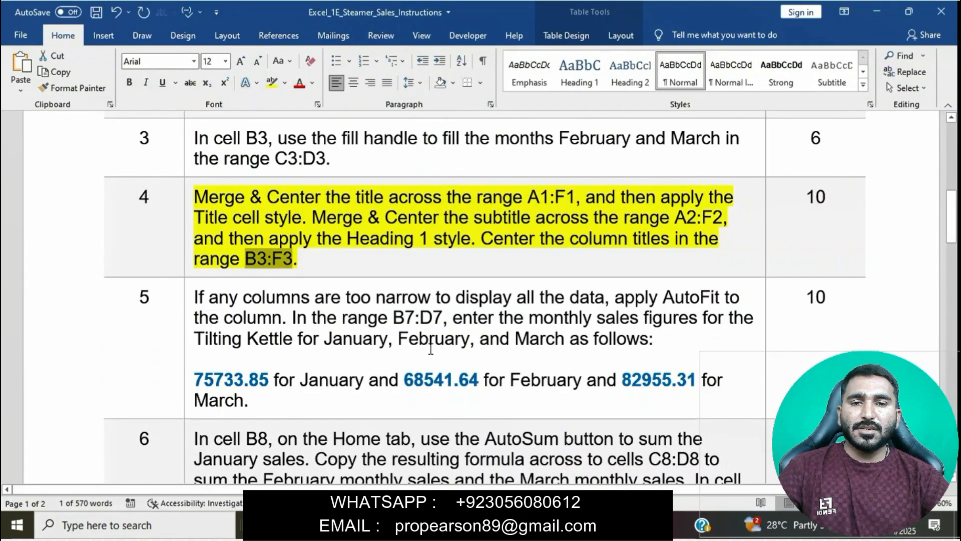
pyautogui.click(386, 239)
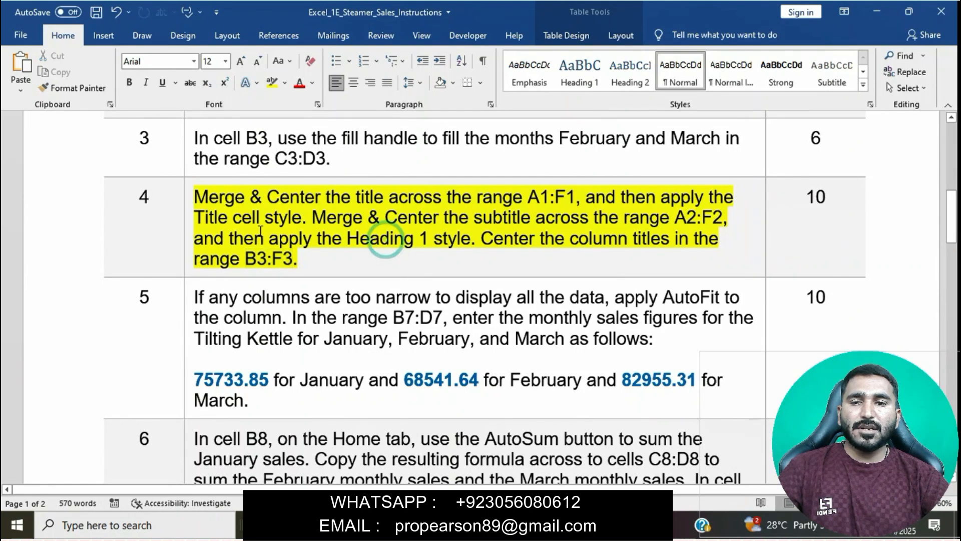
pyautogui.click(188, 200)
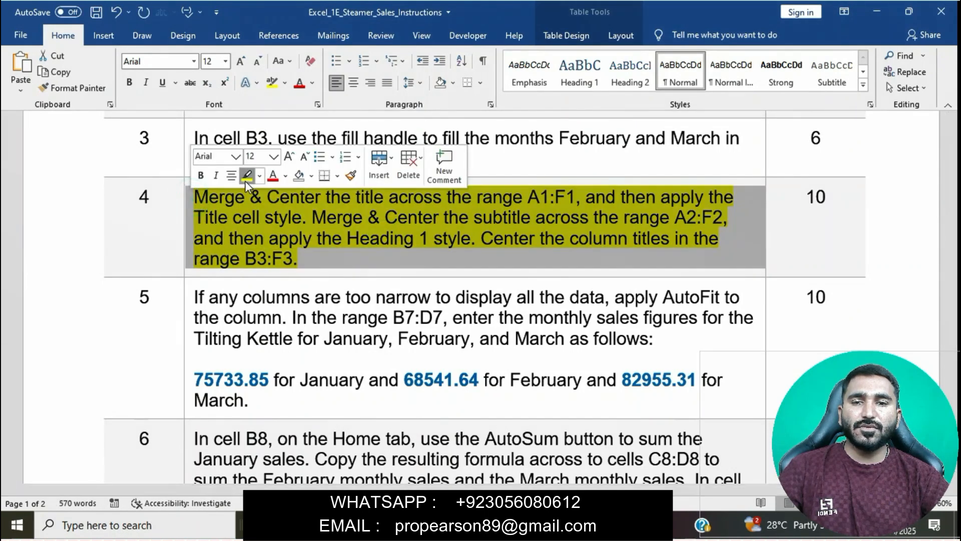
pyautogui.click(245, 181)
pyautogui.scroll(-3, 330, 300)
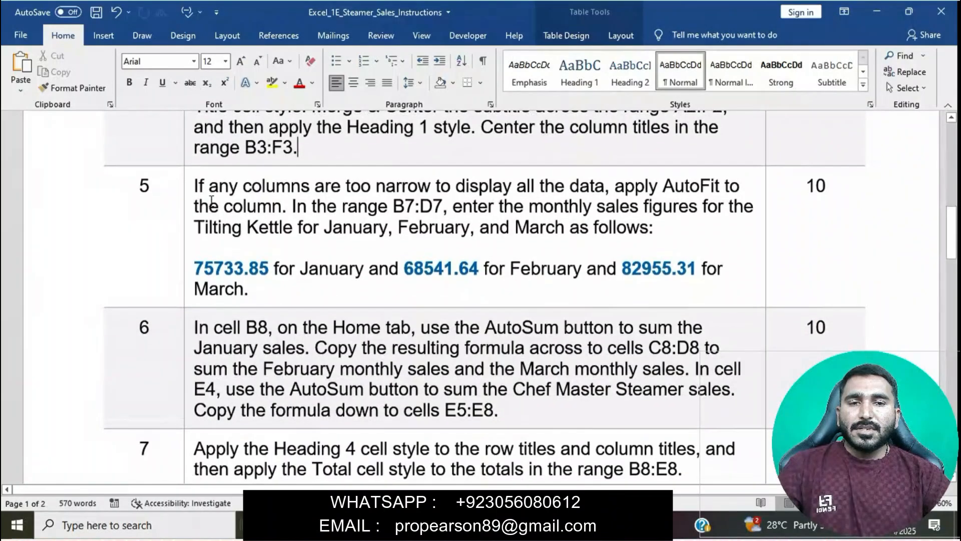
pyautogui.click(190, 186)
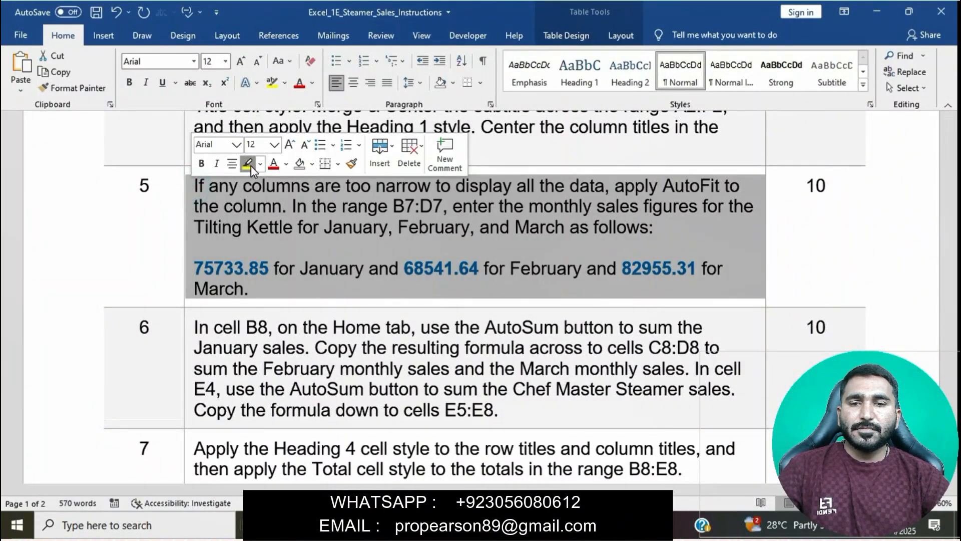
pyautogui.click(248, 163)
pyautogui.click(291, 252)
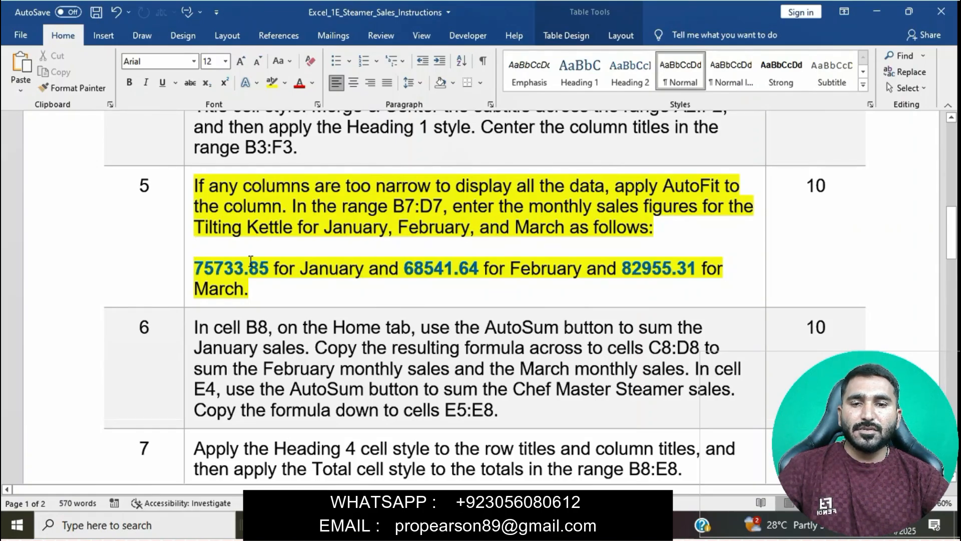
# - Copy the January Tilting Kettle figure from the Word instructions, switch to the Excel workbook and enter 75733.85 in cell B7
pyautogui.moveTo(196, 269); pyautogui.dragTo(275, 277)
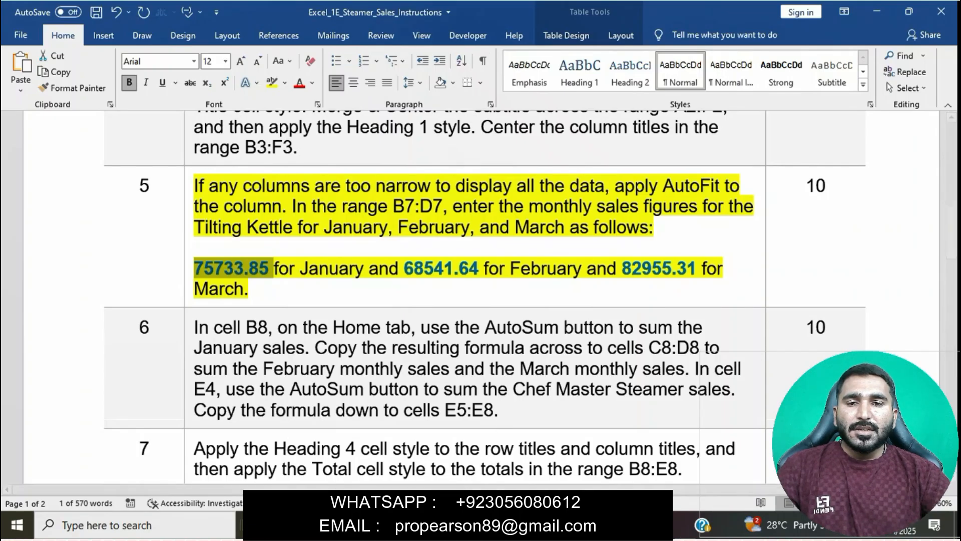
pyautogui.hotkey('alt', 'Tab')
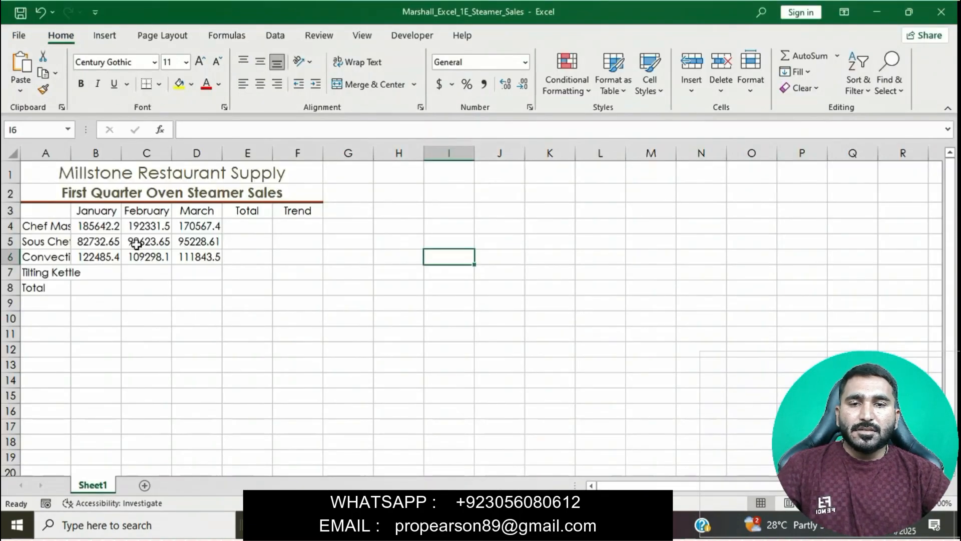
pyautogui.click(113, 275)
pyautogui.click(198, 131)
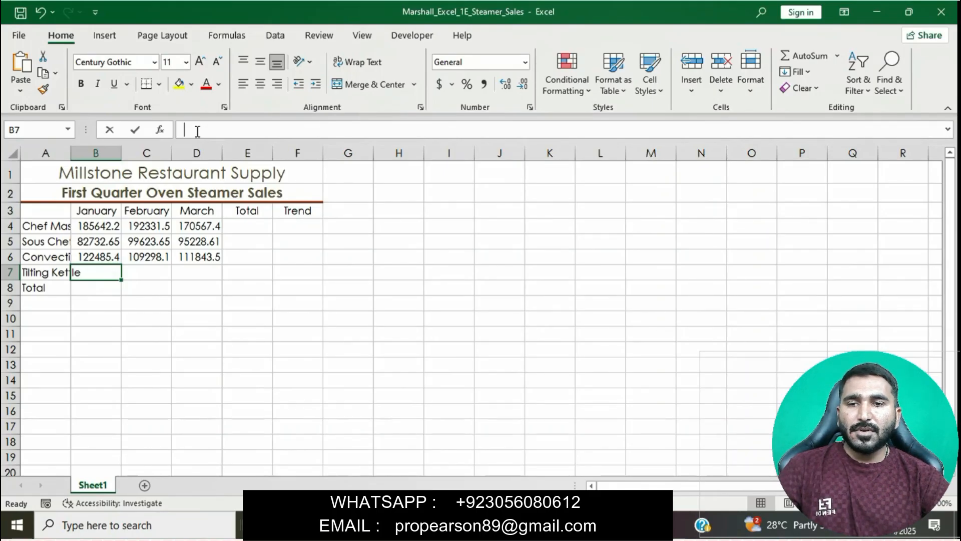
pyautogui.click(197, 130)
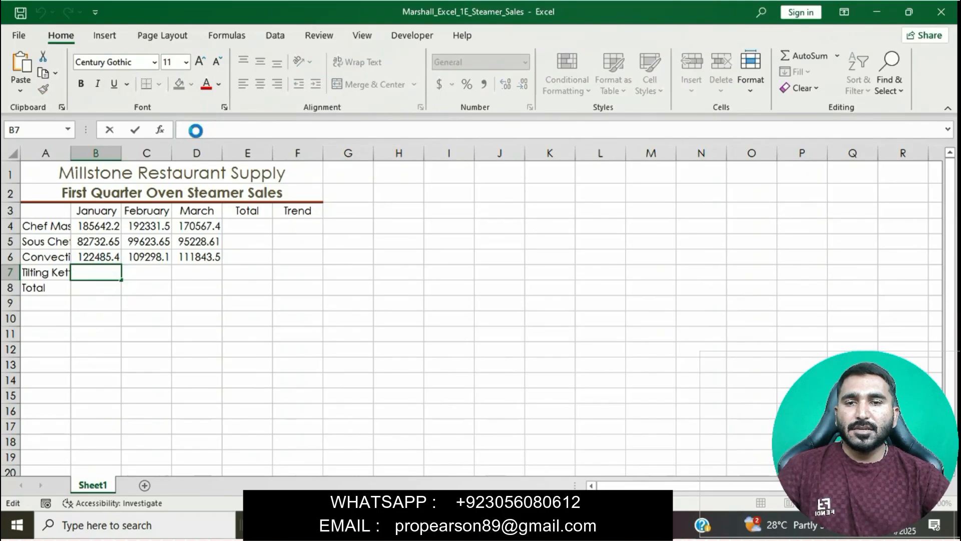
pyautogui.write('75733.85')
pyautogui.press('Tab')
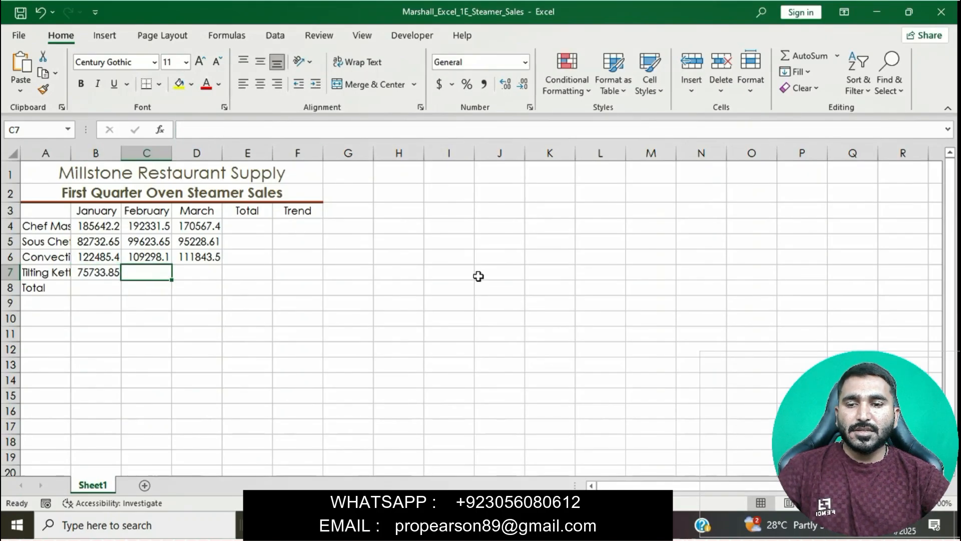
# - Copy the February Tilting Kettle figure from the Word instructions, return to the Excel workbook and enter 68541.64 in cell C7
pyautogui.click(478, 526)
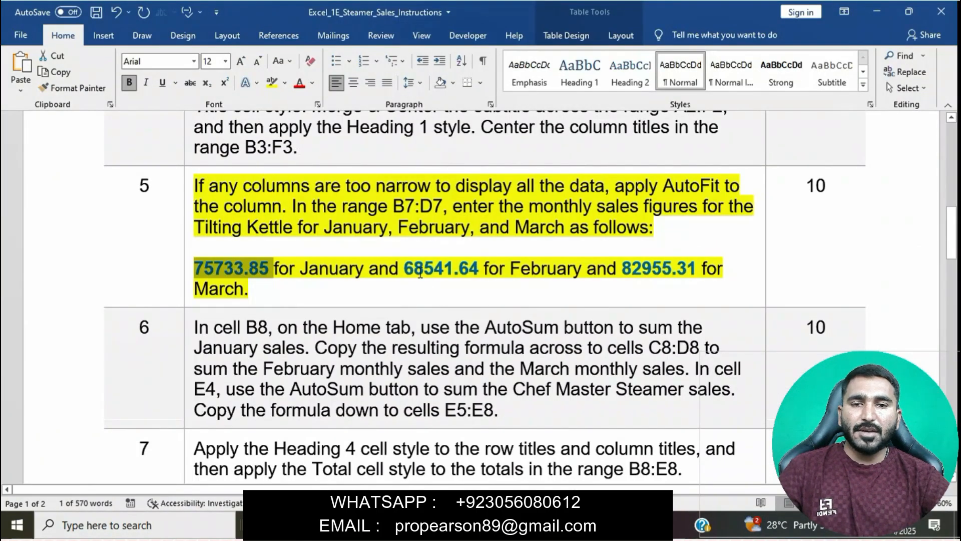
pyautogui.moveTo(406, 269); pyautogui.dragTo(482, 274)
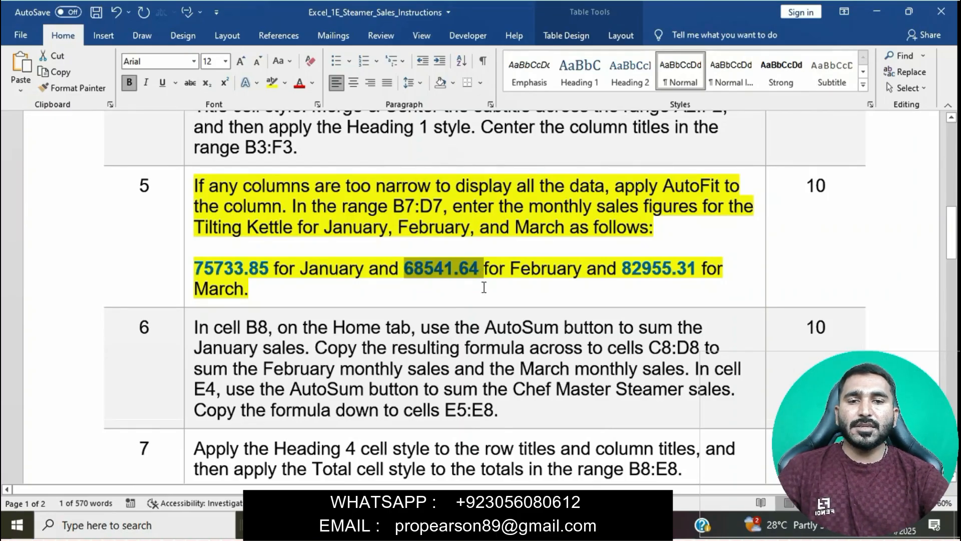
pyautogui.click(481, 525)
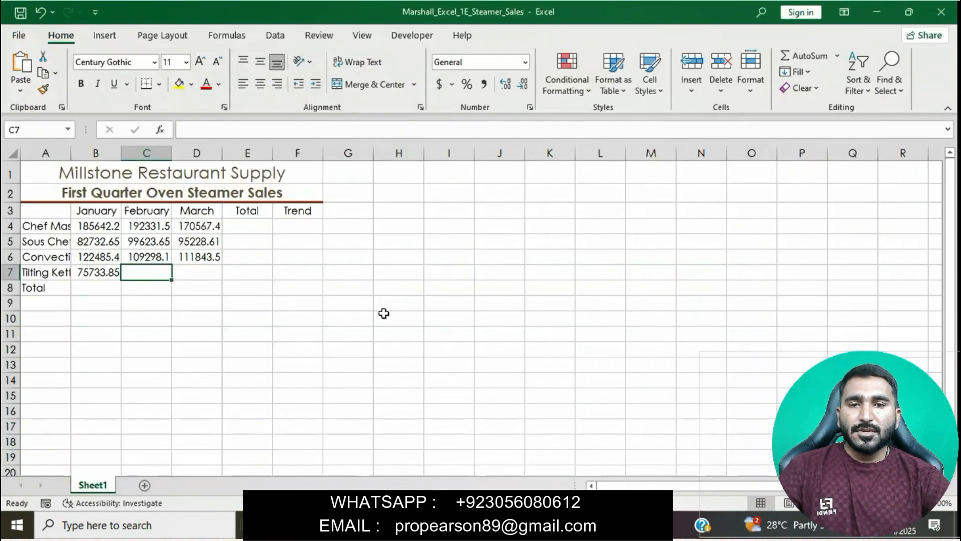
pyautogui.click(214, 133)
pyautogui.write('68541.64')
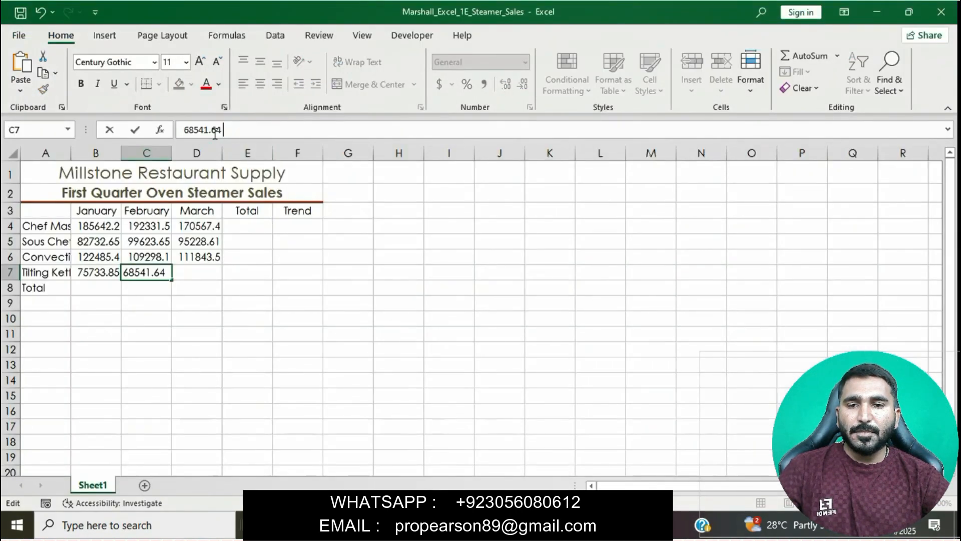
pyautogui.press('Tab')
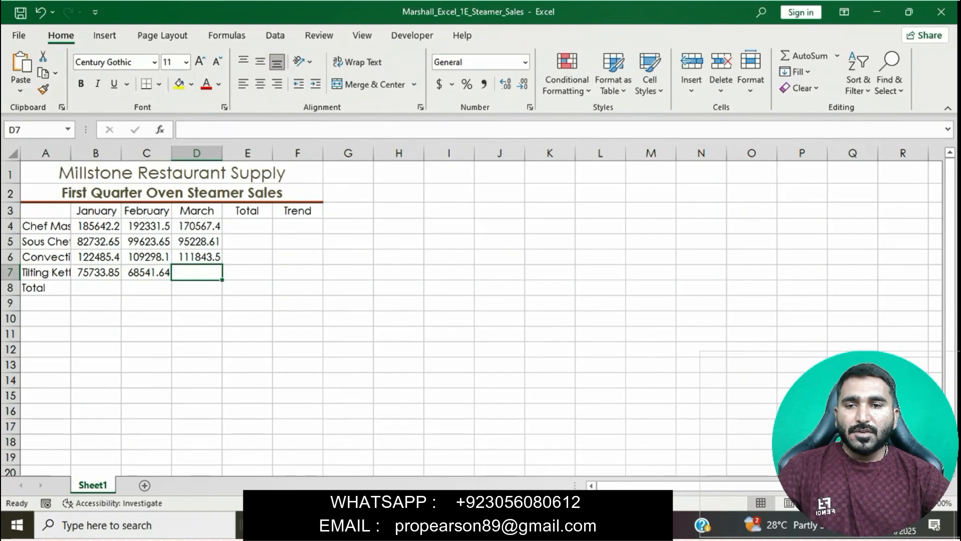
# - Copy the March Tilting Kettle figure from the Word instructions, return to the Excel workbook and enter 82955.31 in cell D7
pyautogui.click(482, 525)
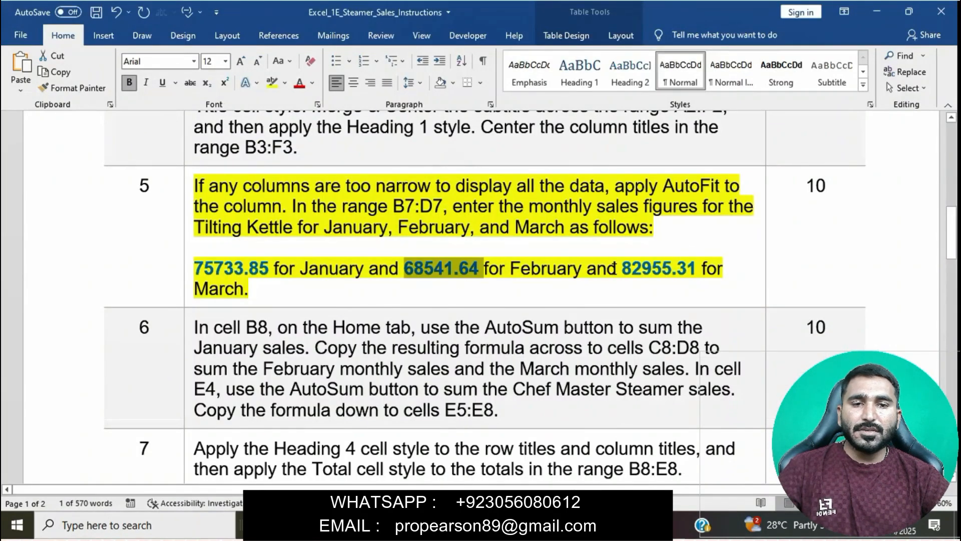
pyautogui.moveTo(626, 270); pyautogui.dragTo(701, 274)
pyautogui.hotkey('ctrl', 'c')
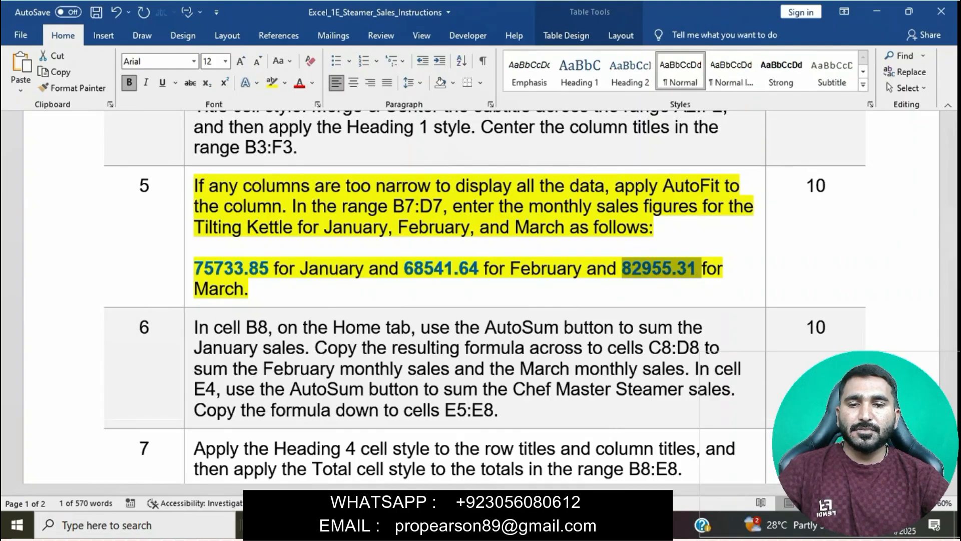
pyautogui.click(456, 525)
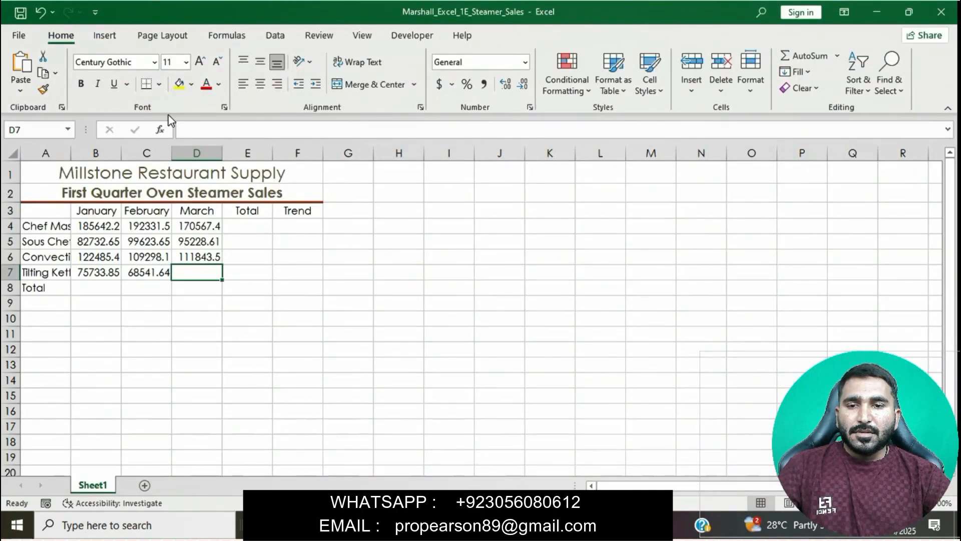
pyautogui.click(201, 125)
pyautogui.hotkey('ctrl', 'v')
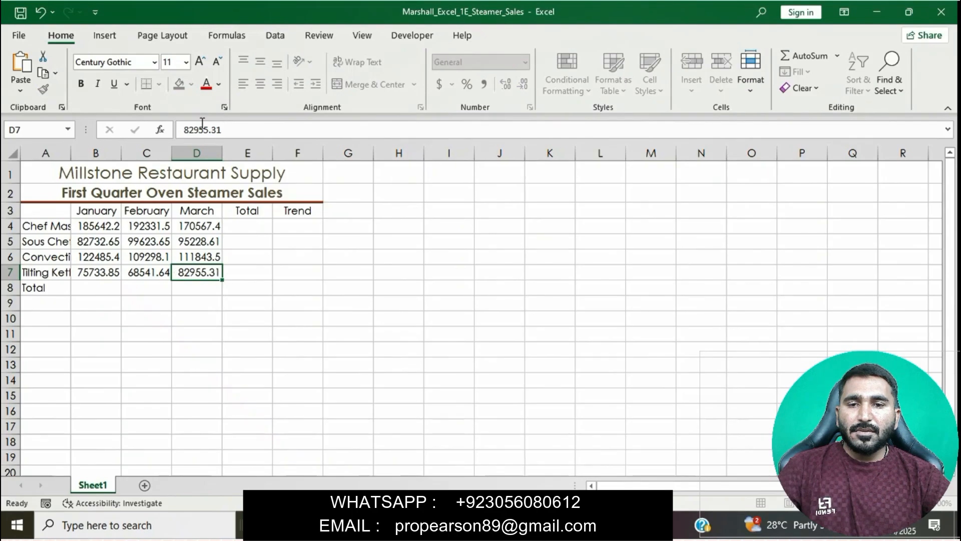
pyautogui.press('Tab')
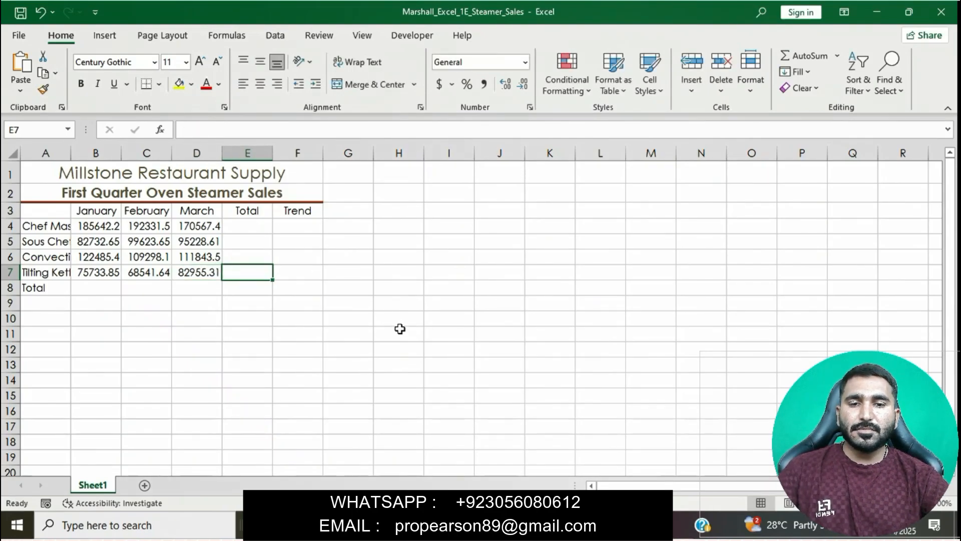
# - Switch to the Word instructions, clear the highlight from instruction 5 and highlight instruction 6 in yellow
pyautogui.hotkey('alt', 'Tab')
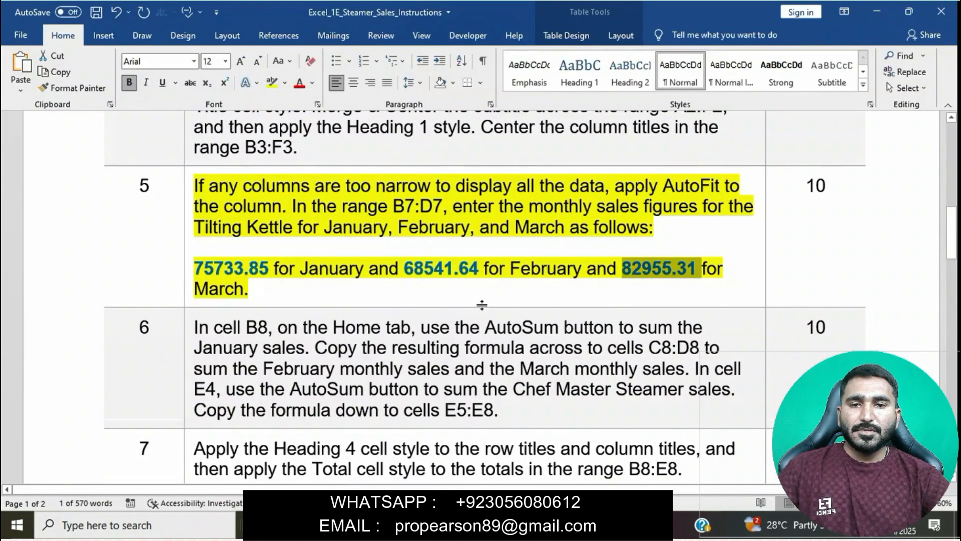
pyautogui.click(476, 277)
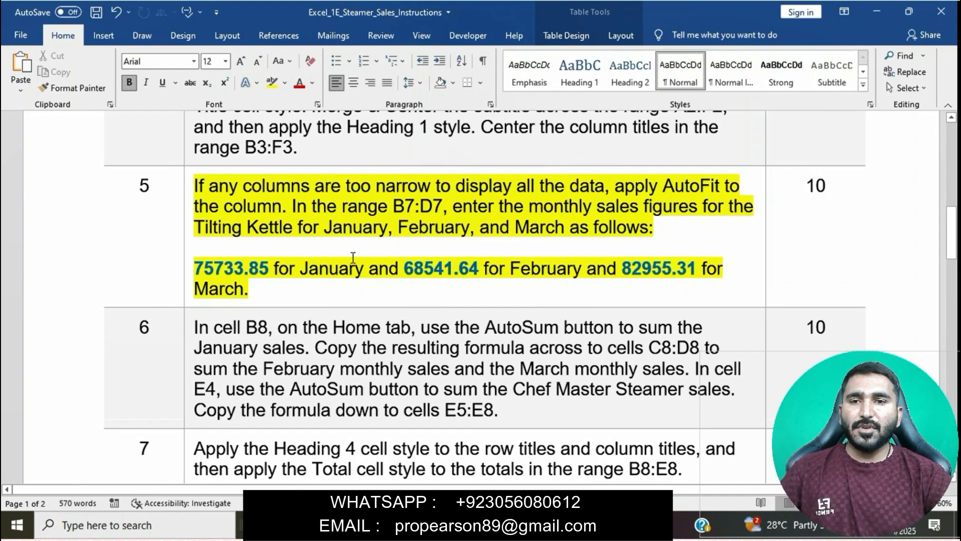
pyautogui.click(185, 191)
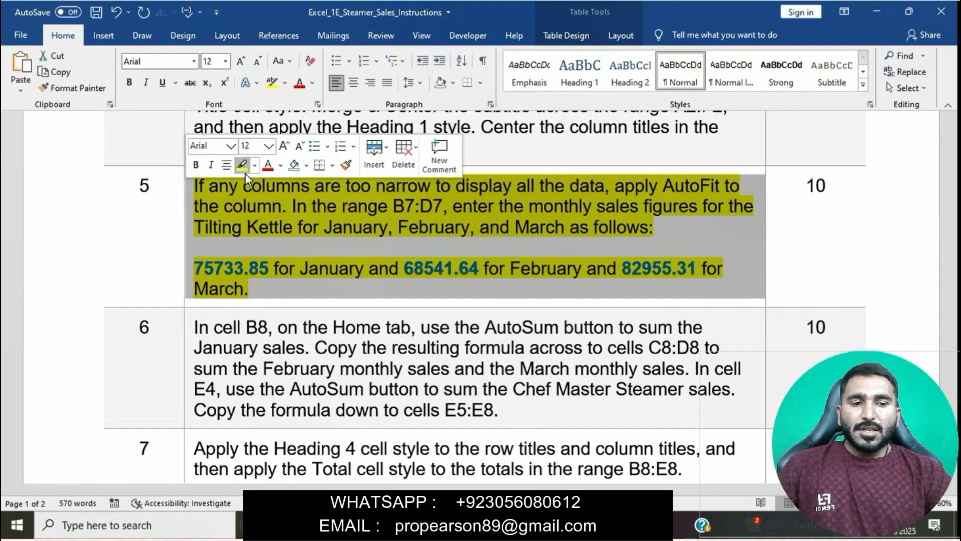
pyautogui.click(244, 168)
pyautogui.scroll(-2, 320, 255)
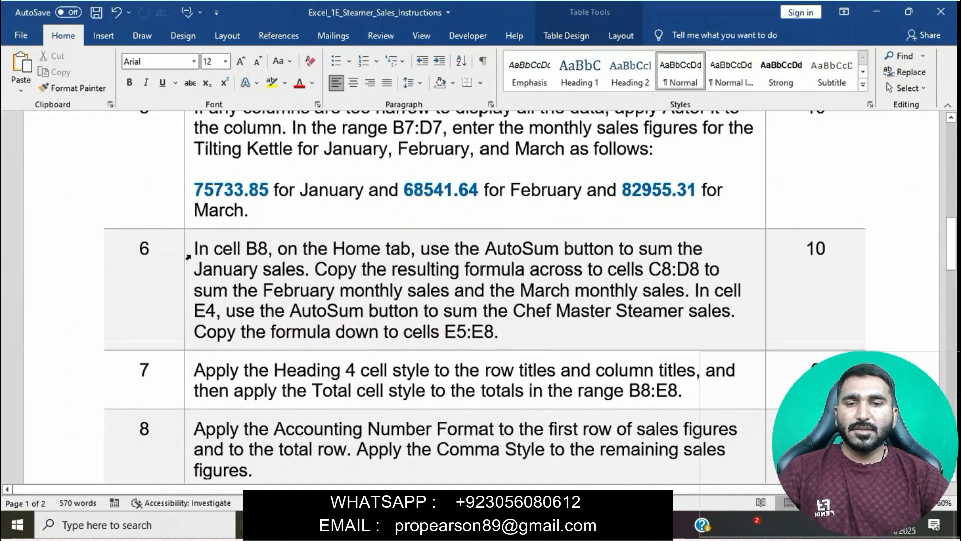
pyautogui.click(188, 257)
pyautogui.click(246, 233)
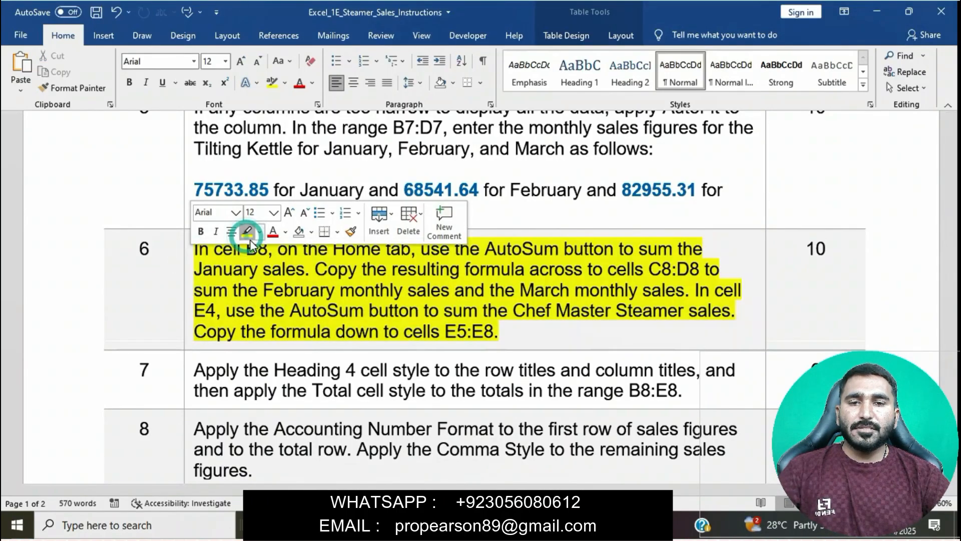
pyautogui.click(278, 272)
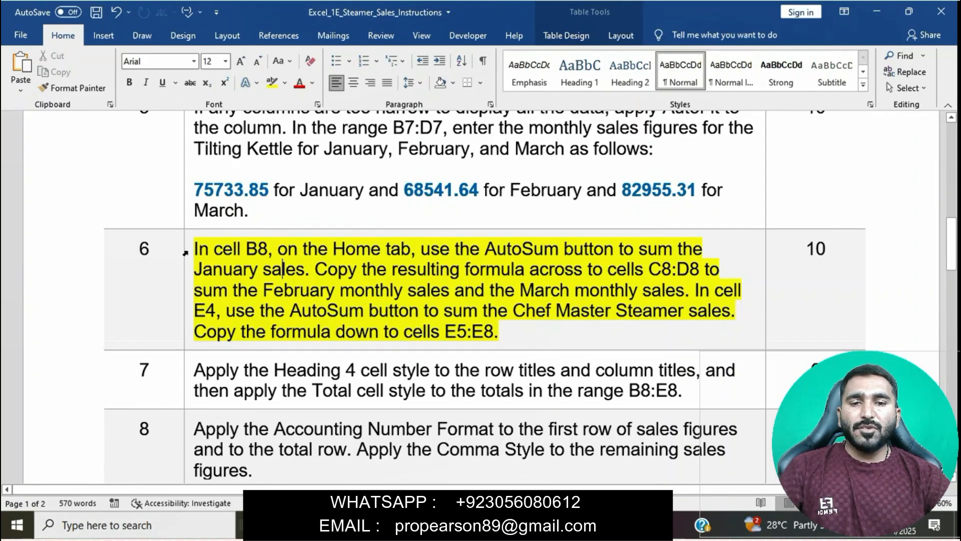
# - Check the January sum instruction in Word, return to the Excel workbook and use AutoSum in cell B8 to total B4:B7
pyautogui.moveTo(198, 250); pyautogui.dragTo(427, 250)
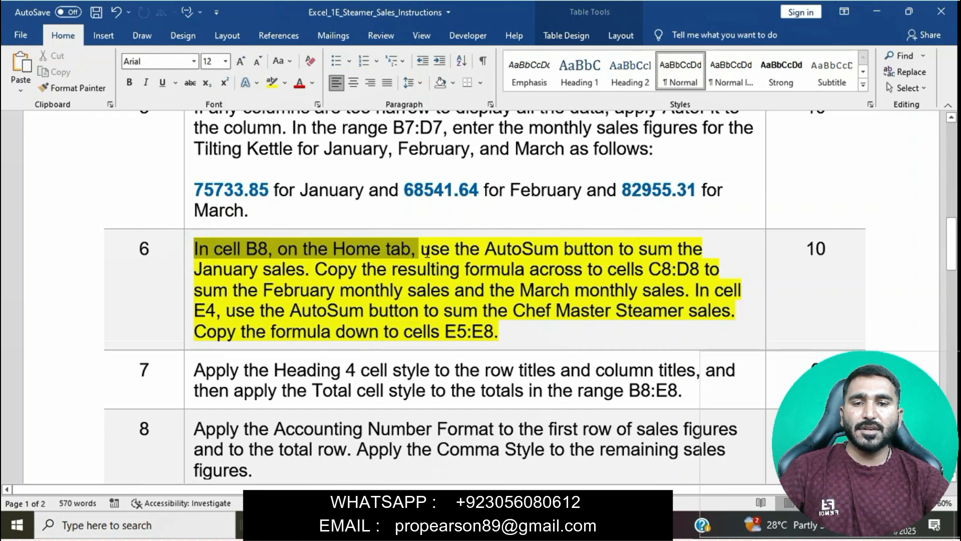
pyautogui.moveTo(428, 252); pyautogui.dragTo(307, 270)
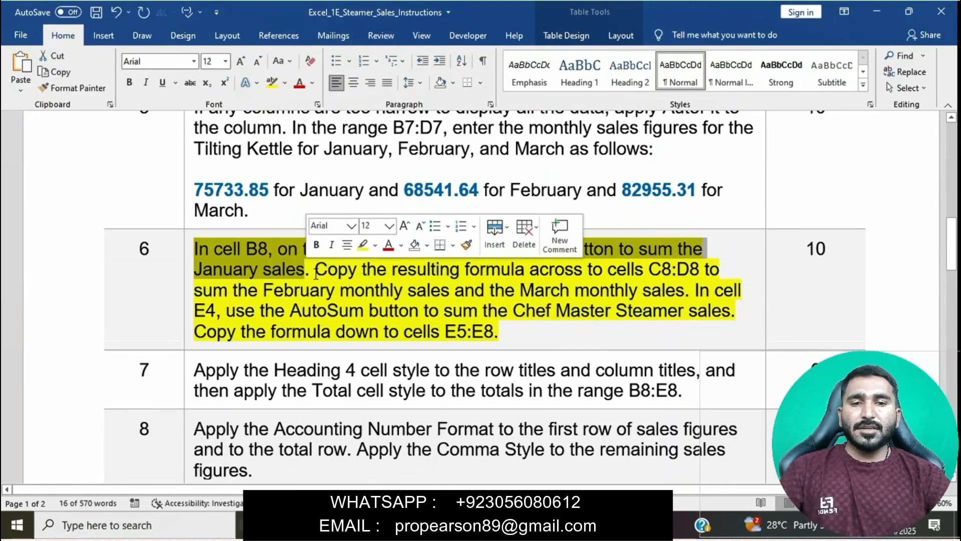
pyautogui.click(510, 525)
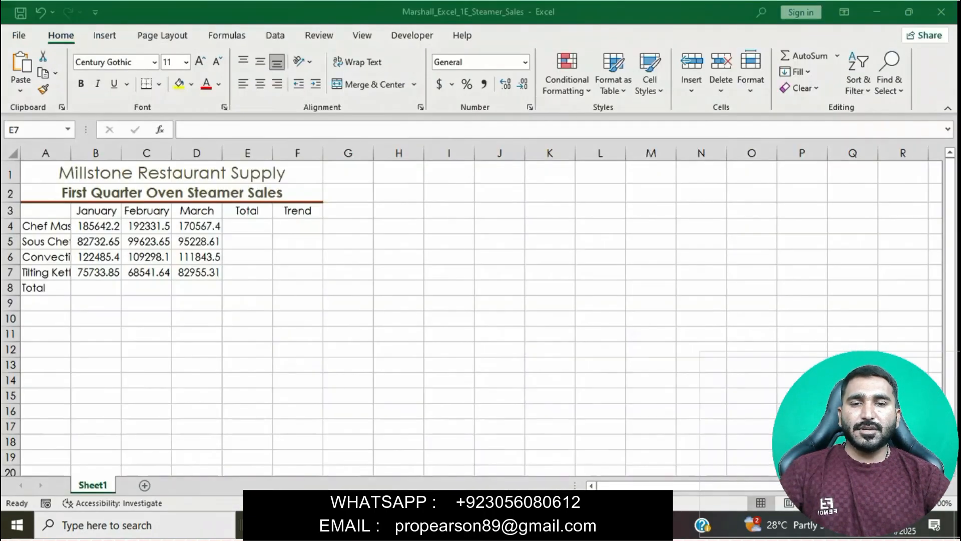
pyautogui.click(93, 285)
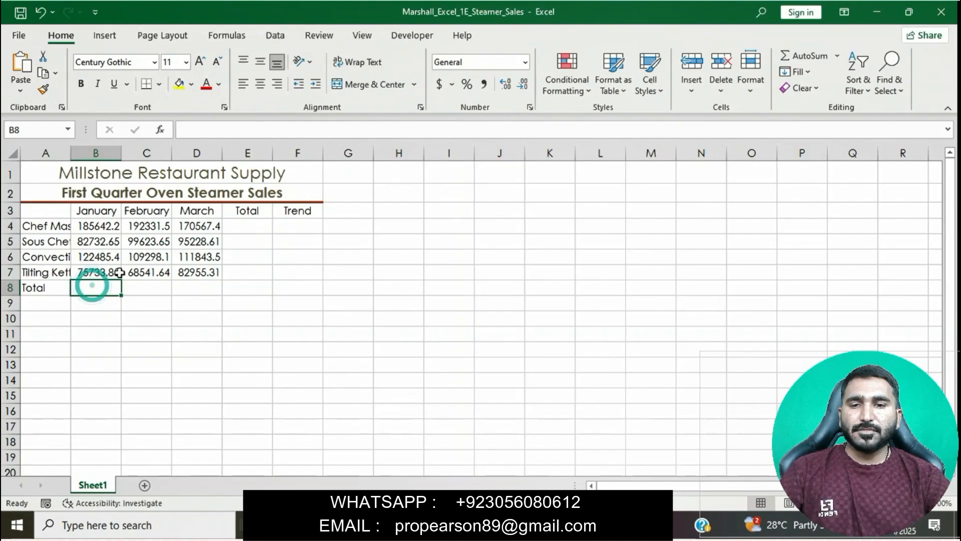
pyautogui.click(805, 55)
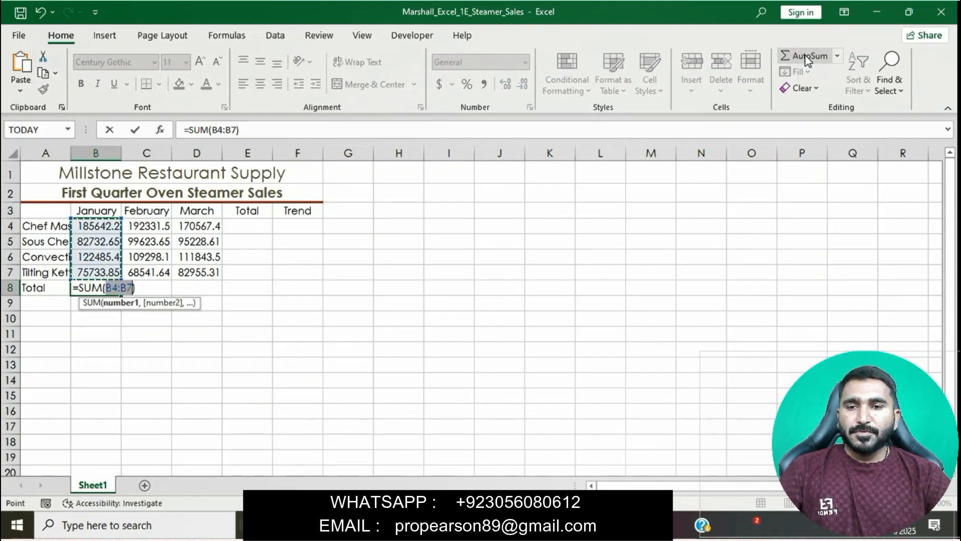
pyautogui.press('Return')
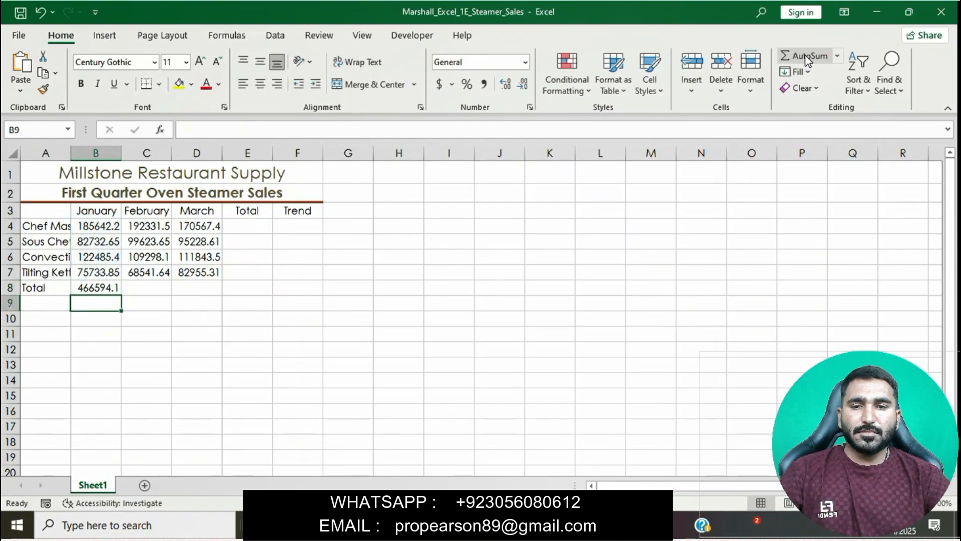
# - Check the formula-copying instruction in Word, return to the Excel workbook and fill the B8 sum formula across to C8:D8
pyautogui.click(474, 525)
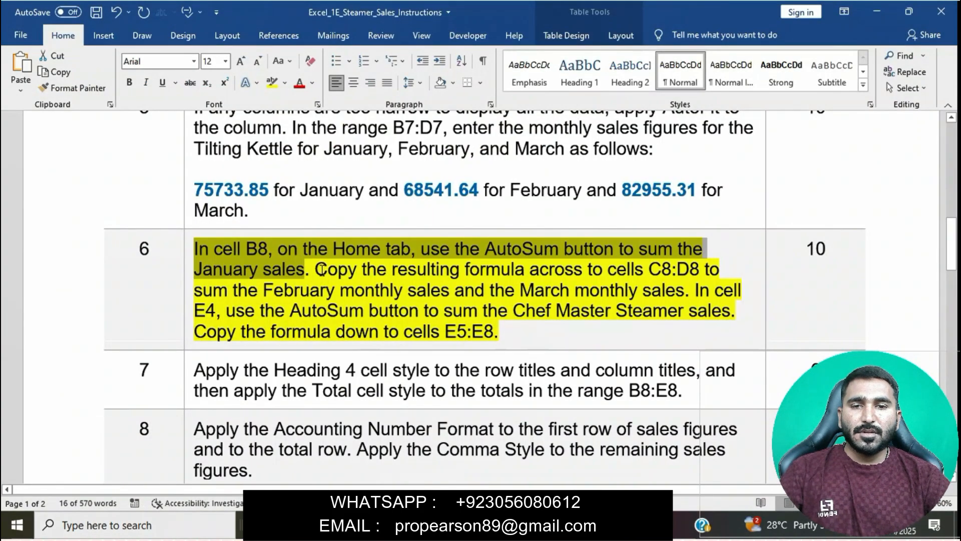
pyautogui.moveTo(316, 269); pyautogui.dragTo(700, 275)
pyautogui.click(481, 525)
pyautogui.click(114, 291)
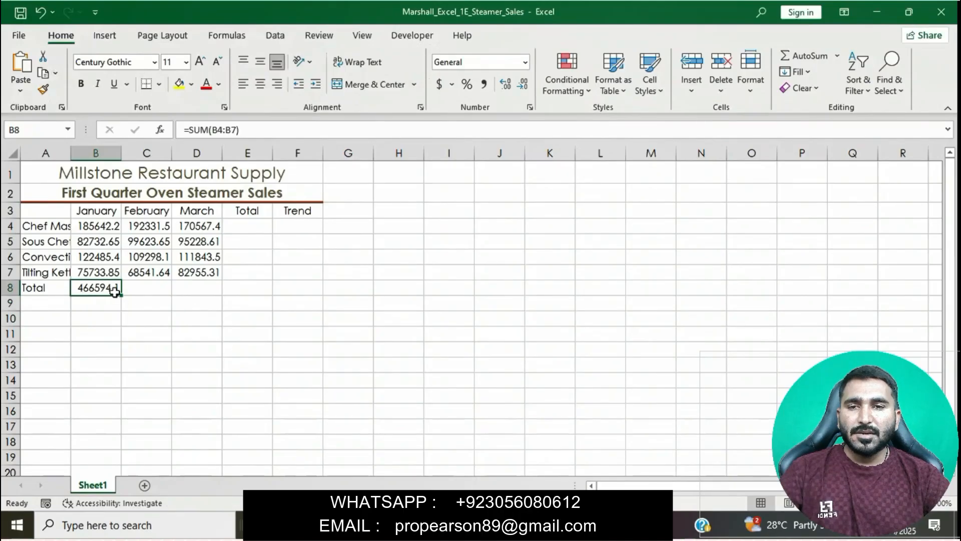
pyautogui.moveTo(120, 294); pyautogui.dragTo(202, 288)
pyautogui.click(415, 333)
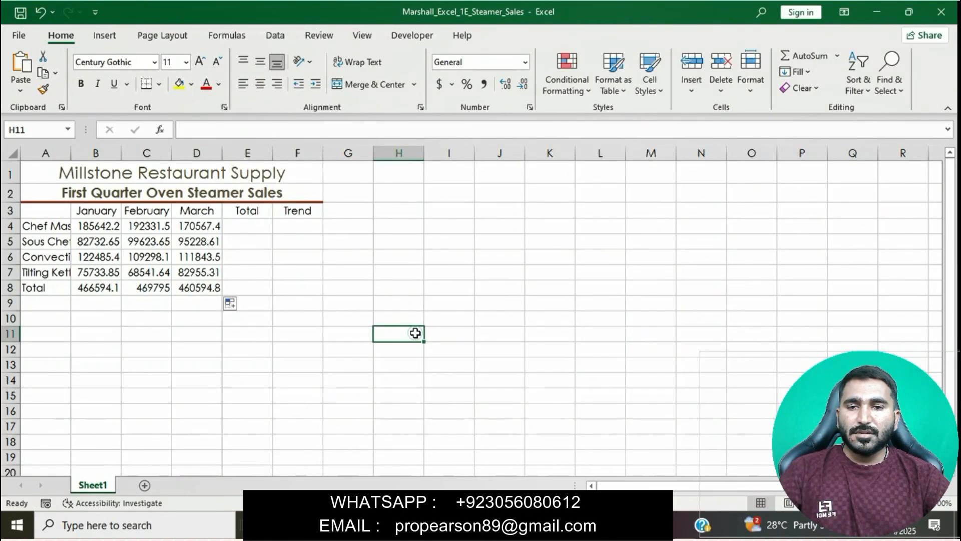
# - Check the Chef Master Steamer sum instruction in Word, return to the Excel workbook and use AutoSum in cell E4 to total B4:D4
pyautogui.click(463, 525)
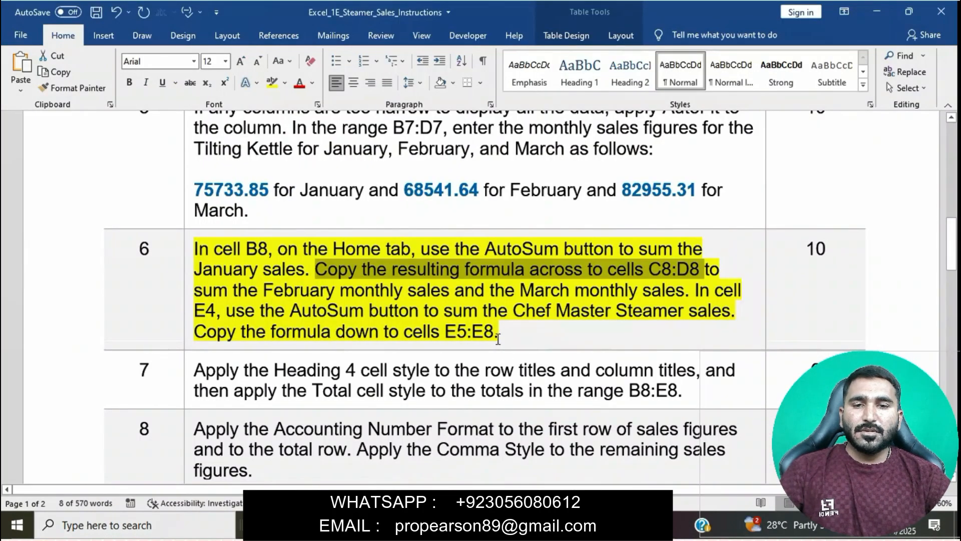
pyautogui.click(496, 338)
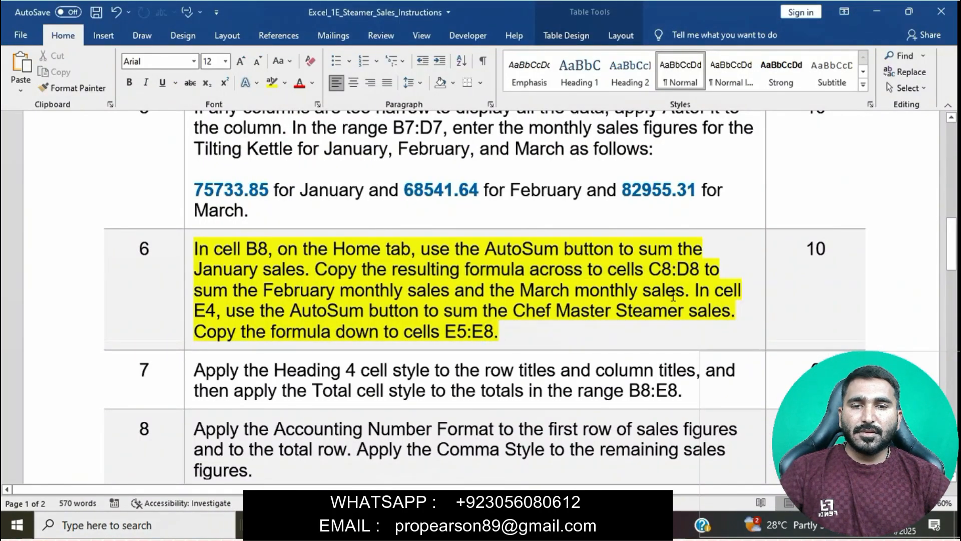
pyautogui.moveTo(696, 293); pyautogui.dragTo(737, 312)
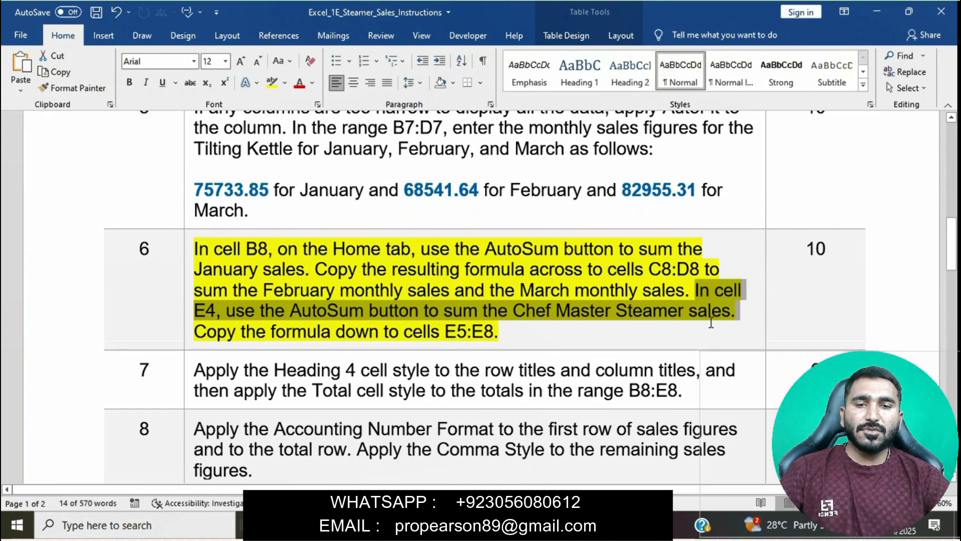
pyautogui.hotkey('alt', 'Tab')
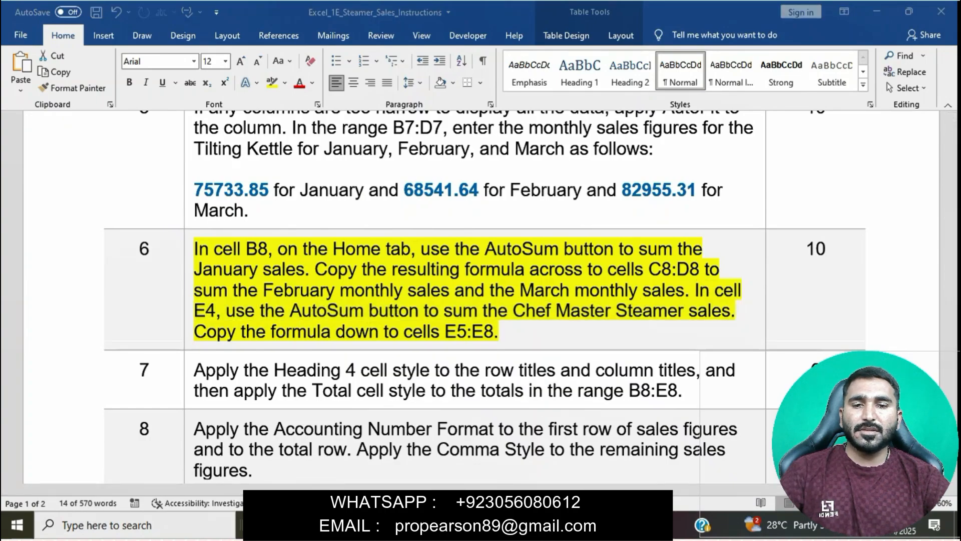
pyautogui.click(263, 228)
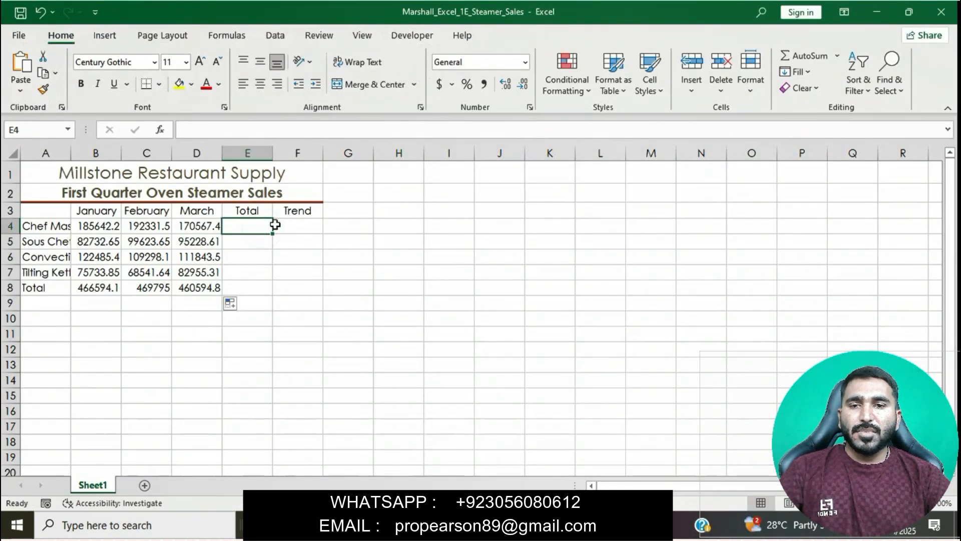
pyautogui.click(803, 57)
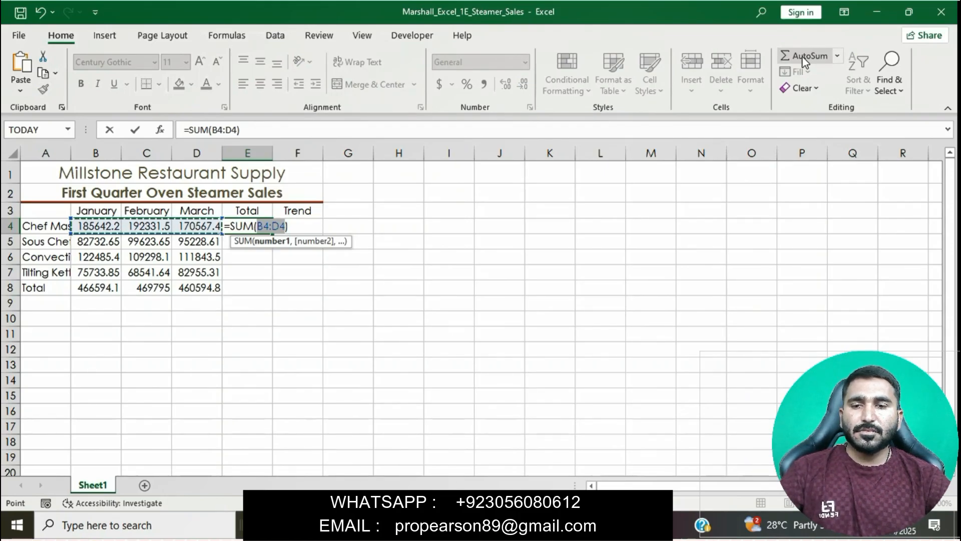
pyautogui.press('Return')
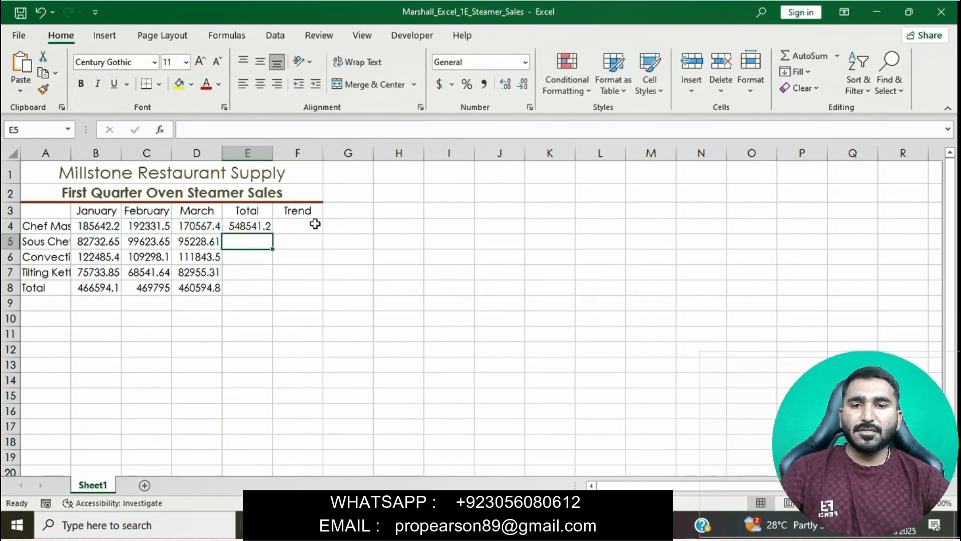
# - Check the last part of instruction 6 in Word, return to the Excel workbook and fill the E4 formula down to E5:E8
pyautogui.click(473, 525)
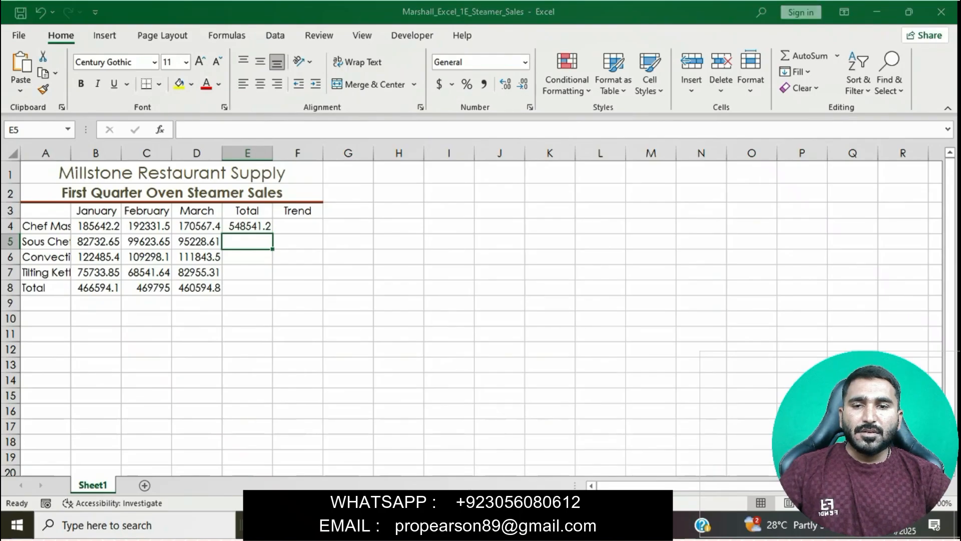
pyautogui.moveTo(199, 331); pyautogui.dragTo(499, 331)
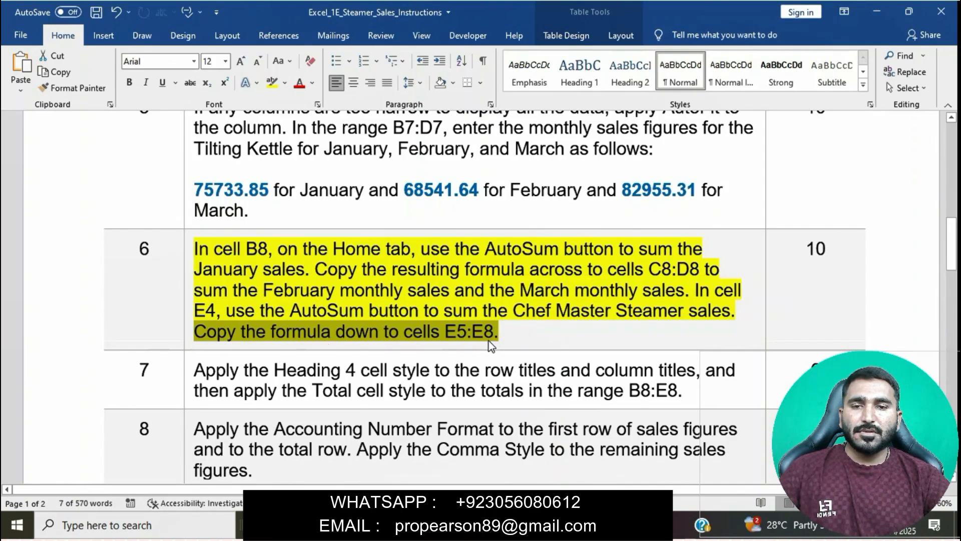
pyautogui.click(453, 524)
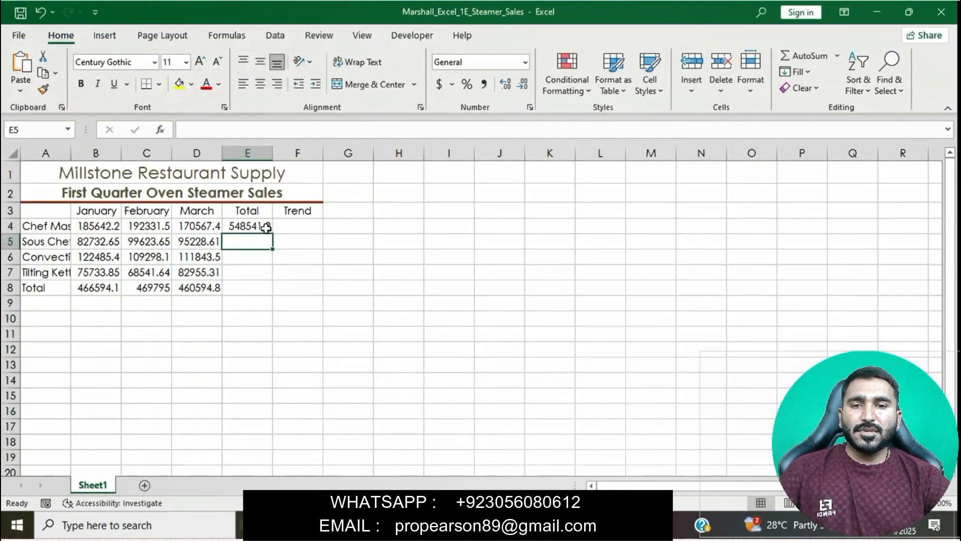
pyautogui.click(266, 227)
pyautogui.moveTo(273, 232); pyautogui.dragTo(262, 290)
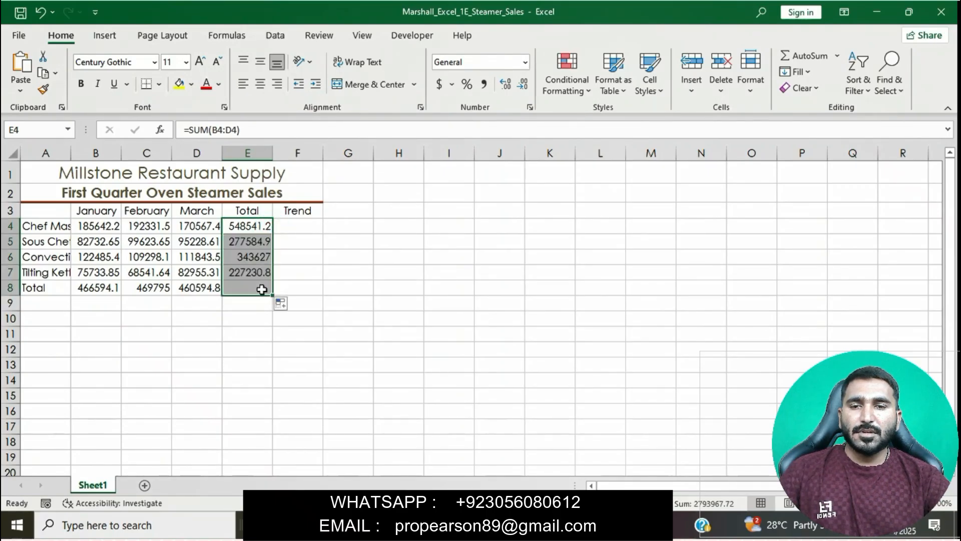
pyautogui.click(495, 359)
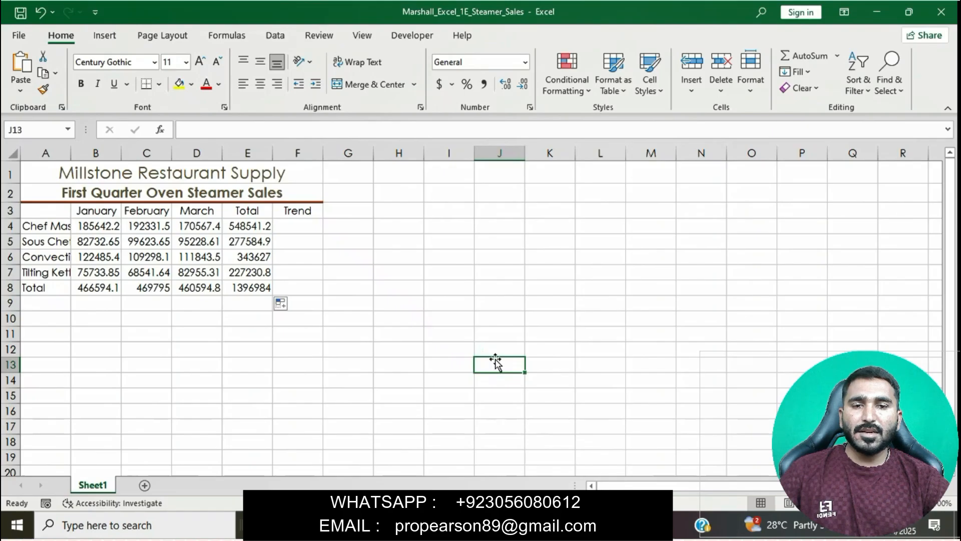
# - Switch to the Word instructions, clear the highlight from instruction 6 and highlight instruction 7 in yellow
pyautogui.click(458, 526)
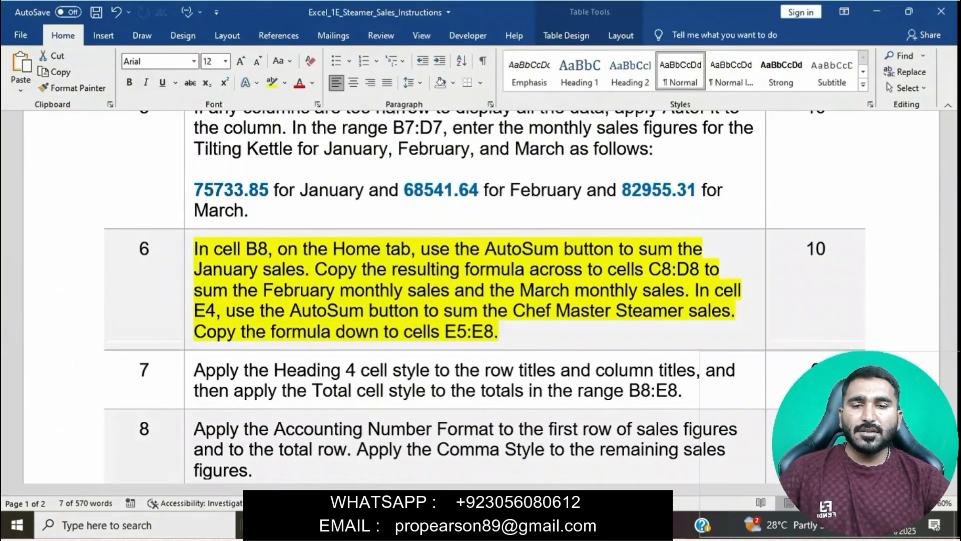
pyautogui.click(381, 290)
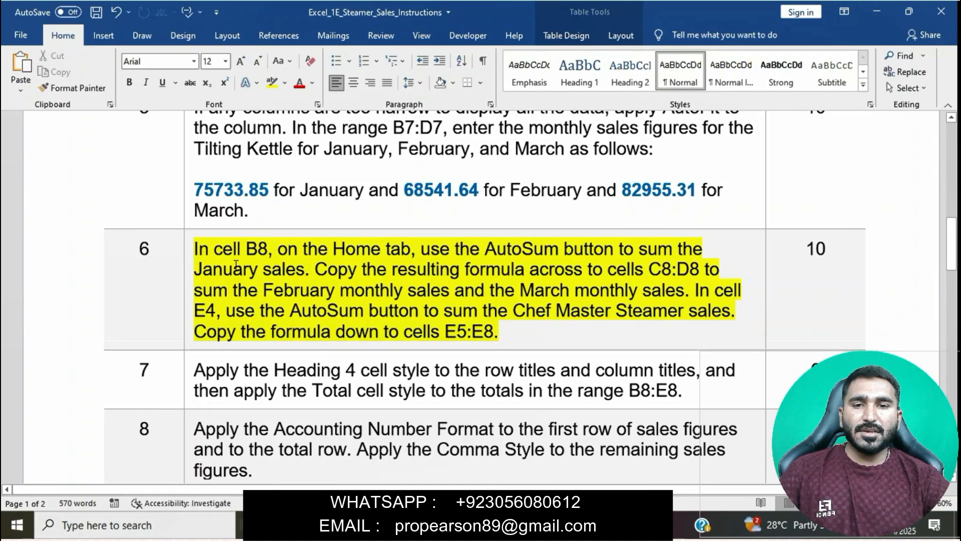
pyautogui.click(188, 253)
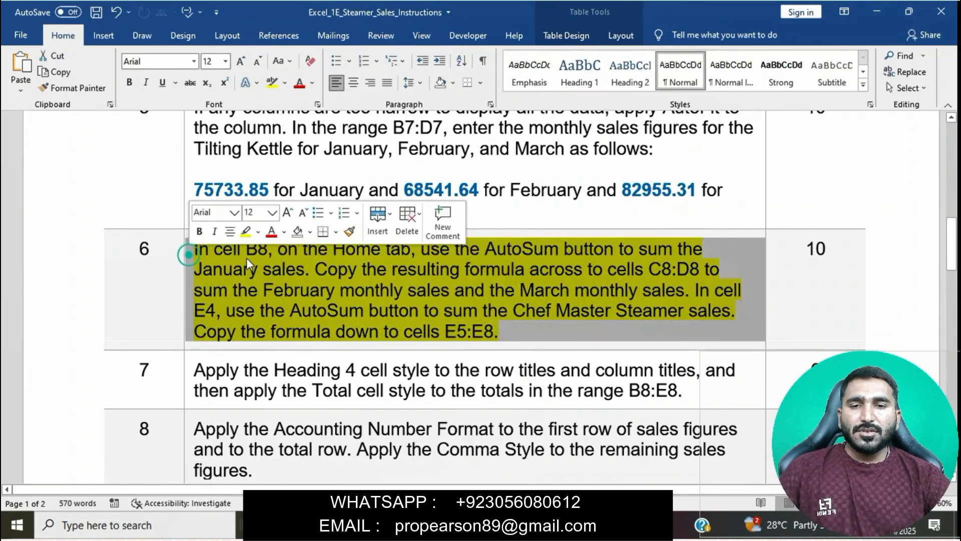
pyautogui.click(339, 309)
pyautogui.scroll(-1, 338, 306)
pyautogui.scroll(-3, 338, 306)
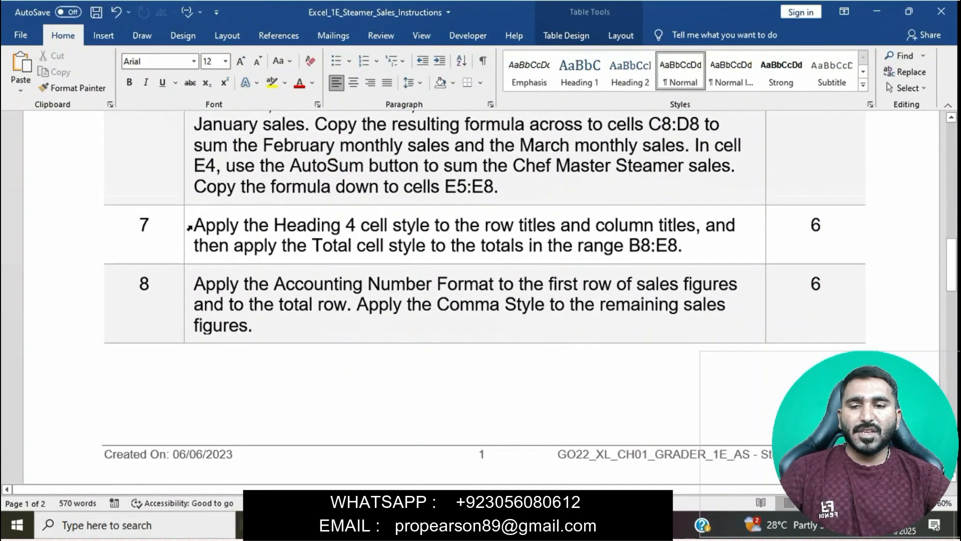
pyautogui.click(190, 228)
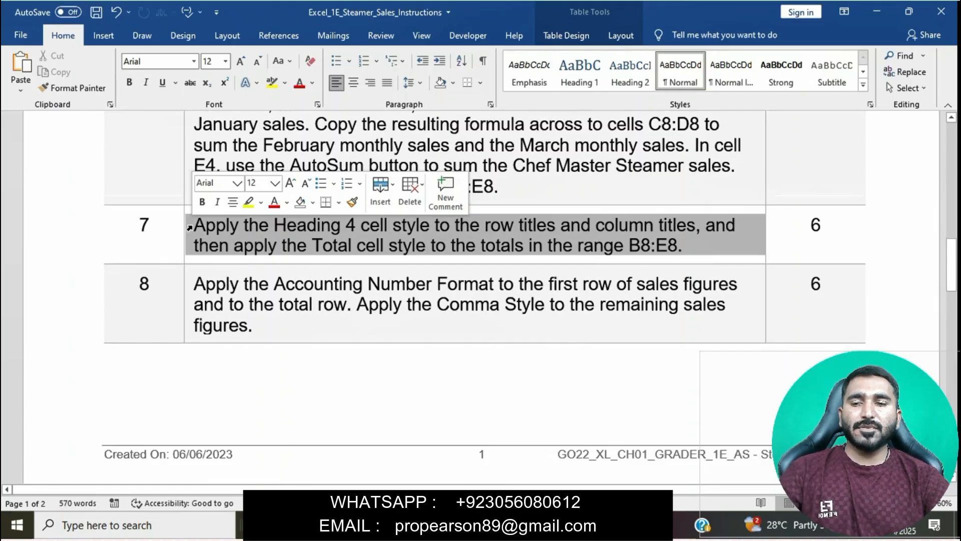
pyautogui.click(248, 203)
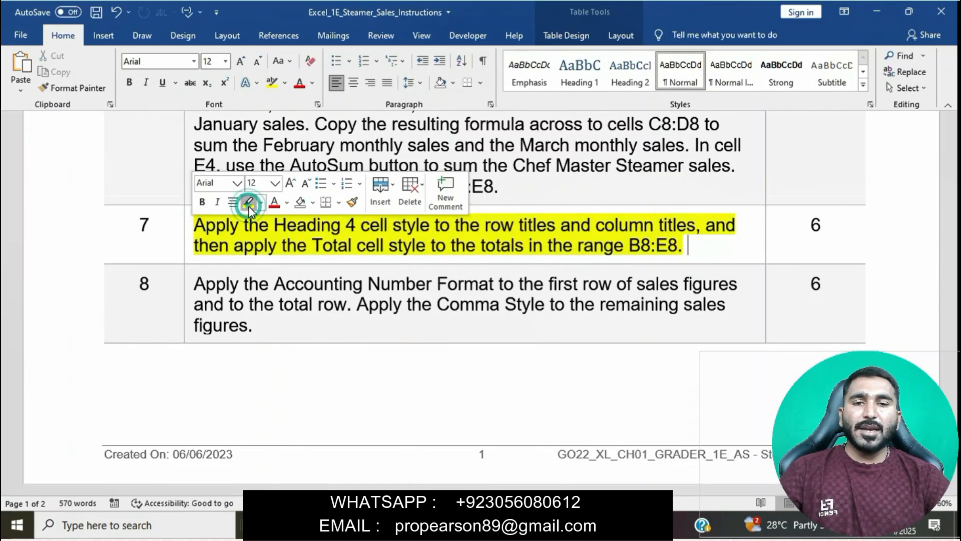
pyautogui.click(284, 247)
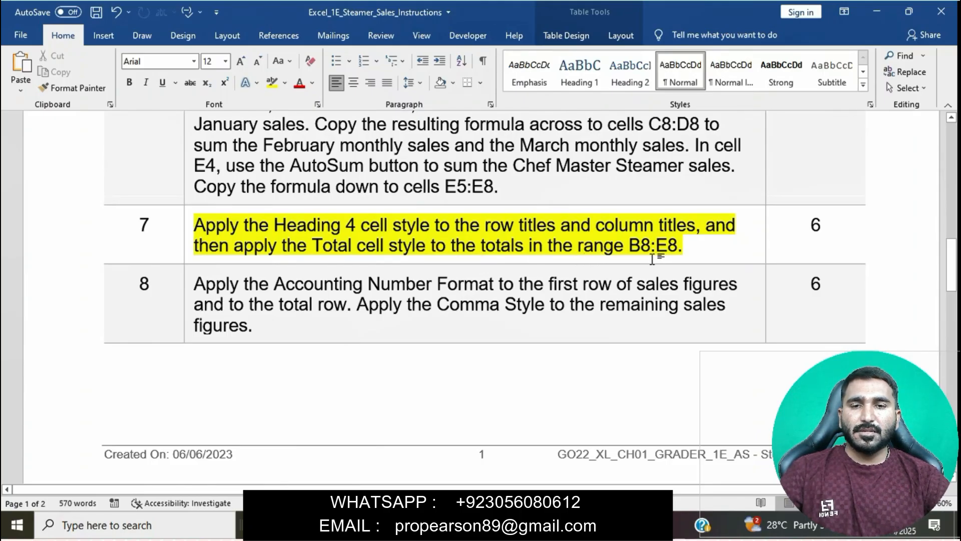
# - Check the title style instruction in Word, return to the Excel workbook and apply the Heading 4 cell style to the row titles in A4:A8
pyautogui.moveTo(198, 222); pyautogui.dragTo(678, 214)
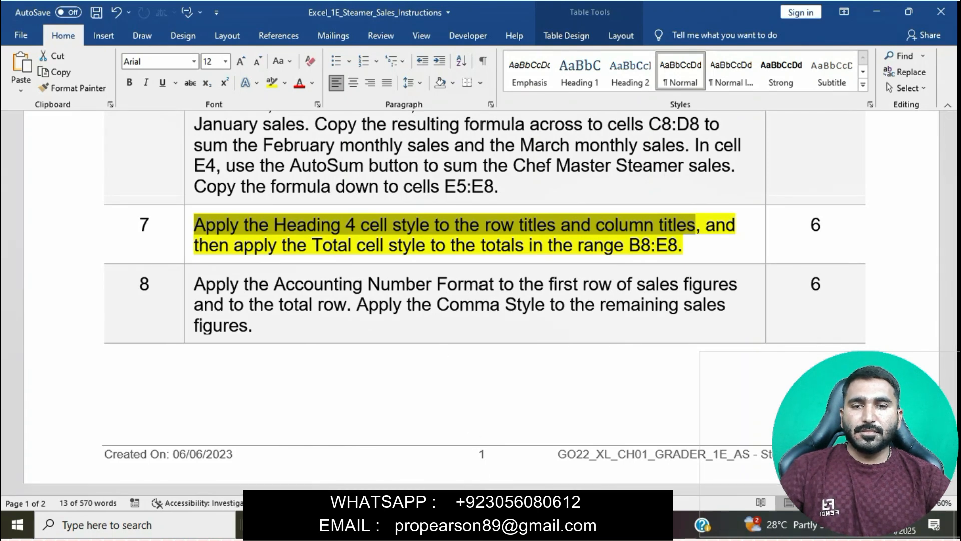
pyautogui.click(509, 525)
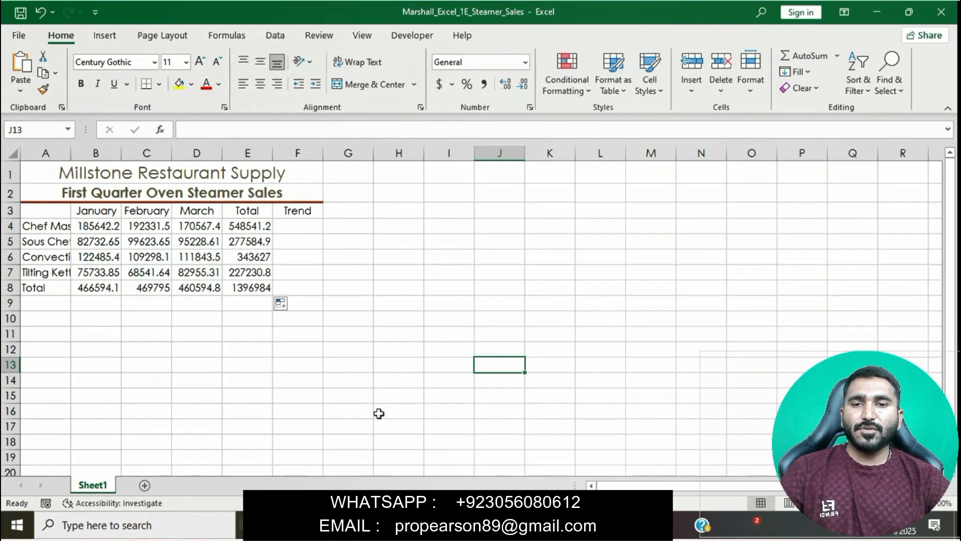
pyautogui.click(509, 525)
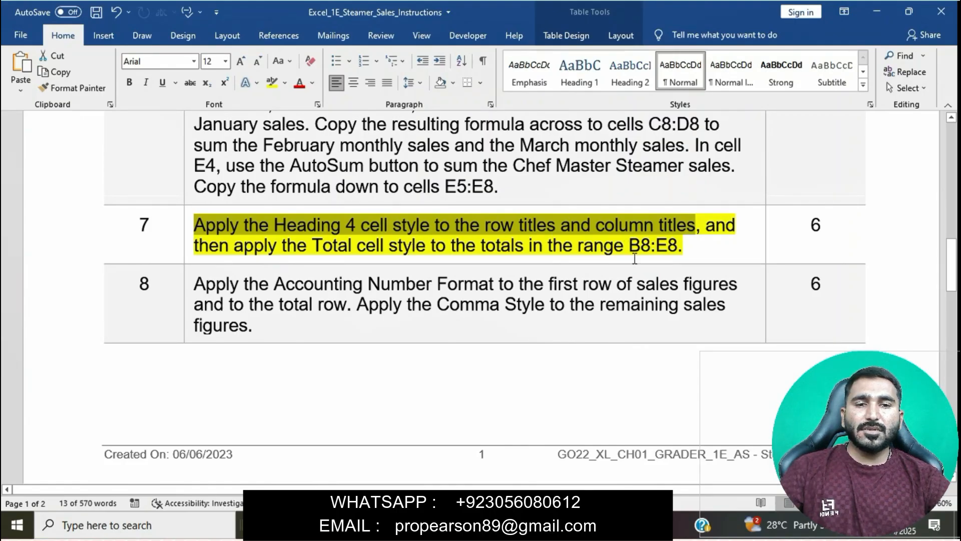
pyautogui.click(515, 525)
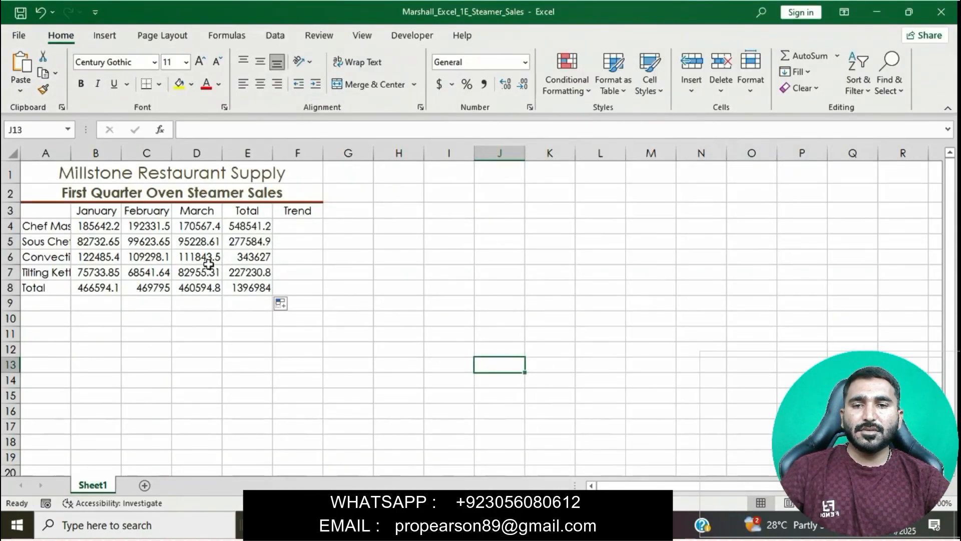
pyautogui.moveTo(58, 229); pyautogui.dragTo(52, 296)
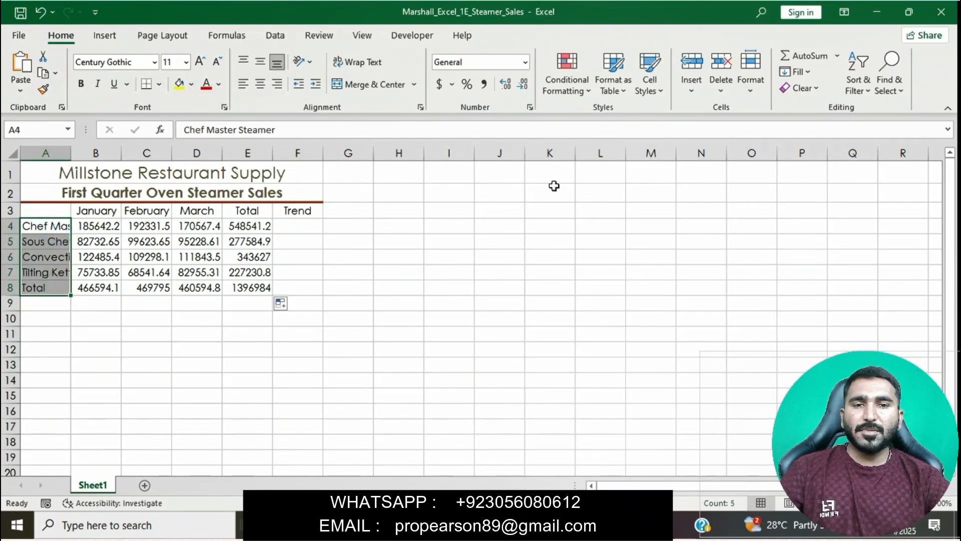
pyautogui.click(650, 76)
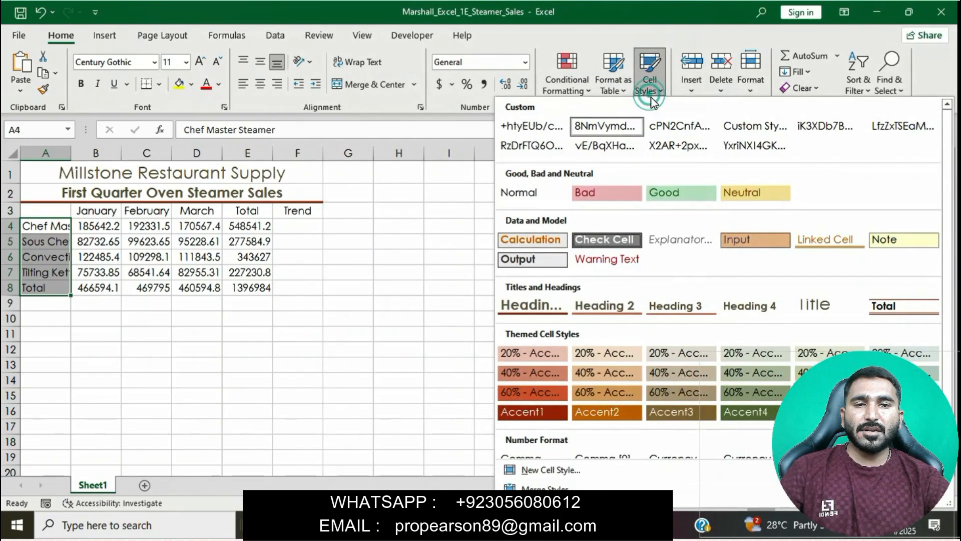
pyautogui.click(750, 306)
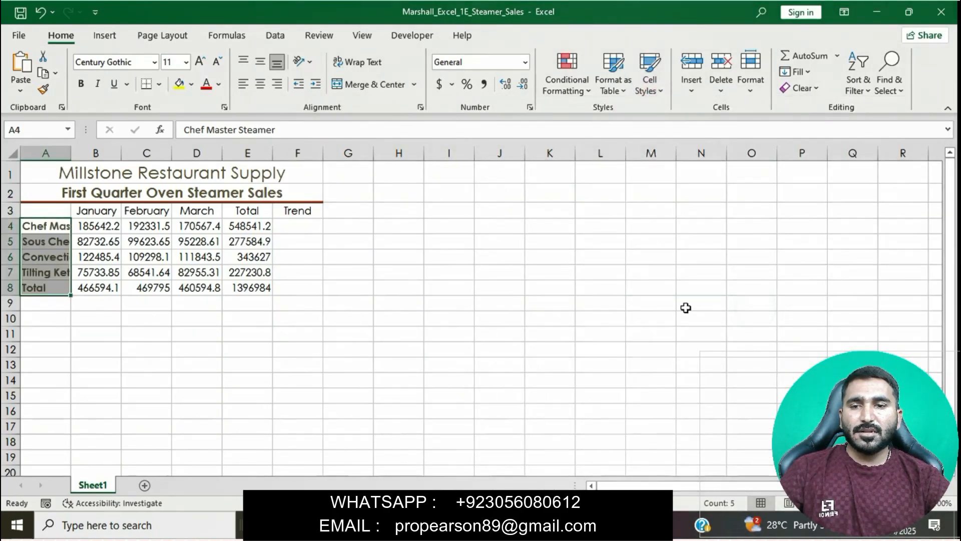
# - Check the totals style instruction in Word, return to the Excel workbook and apply the Total cell style to B8:E8
pyautogui.click(545, 525)
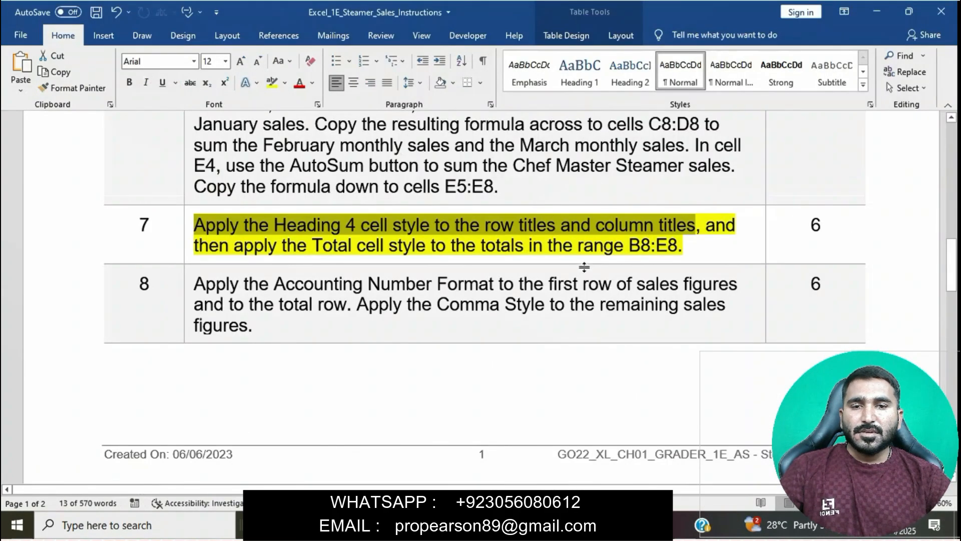
pyautogui.tripleClick(710, 234)
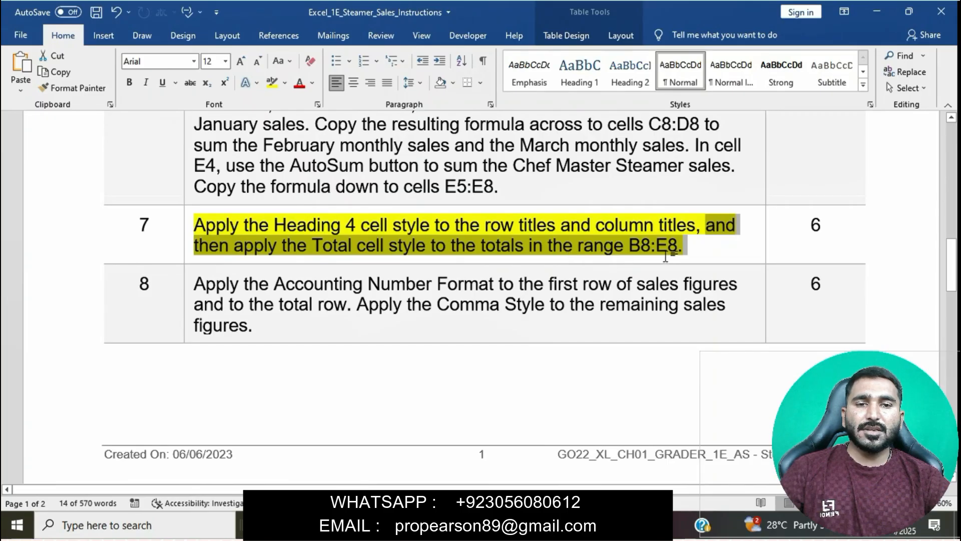
pyautogui.click(431, 525)
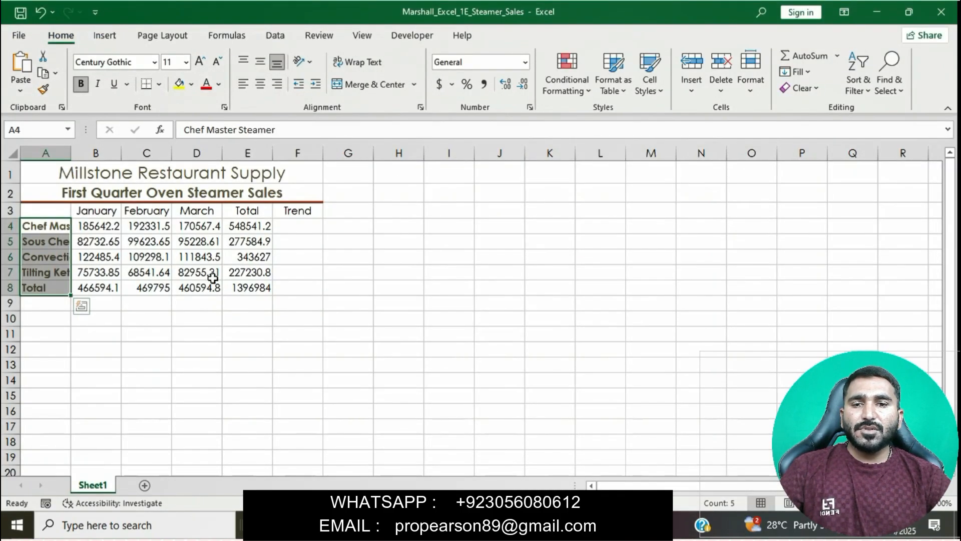
pyautogui.click(107, 289)
pyautogui.moveTo(169, 281); pyautogui.dragTo(250, 287)
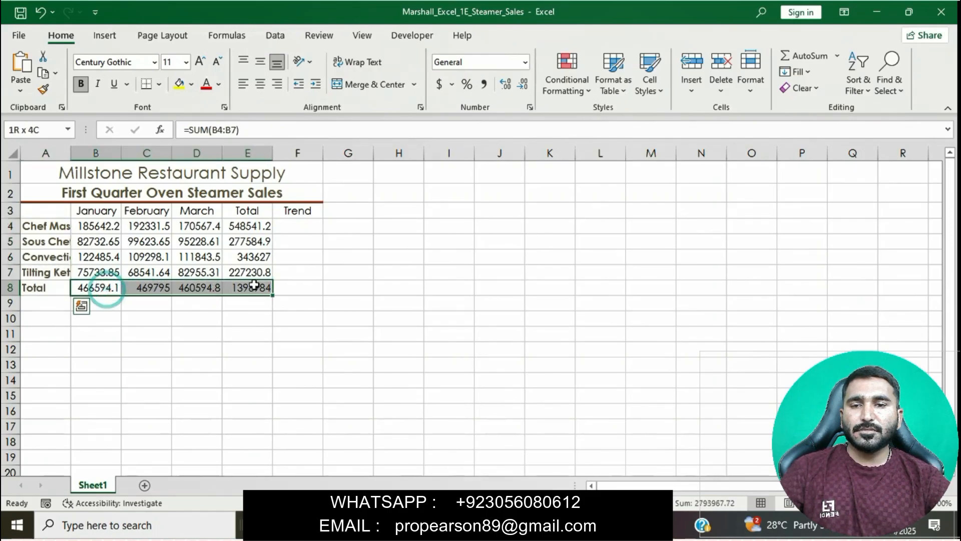
pyautogui.click(664, 84)
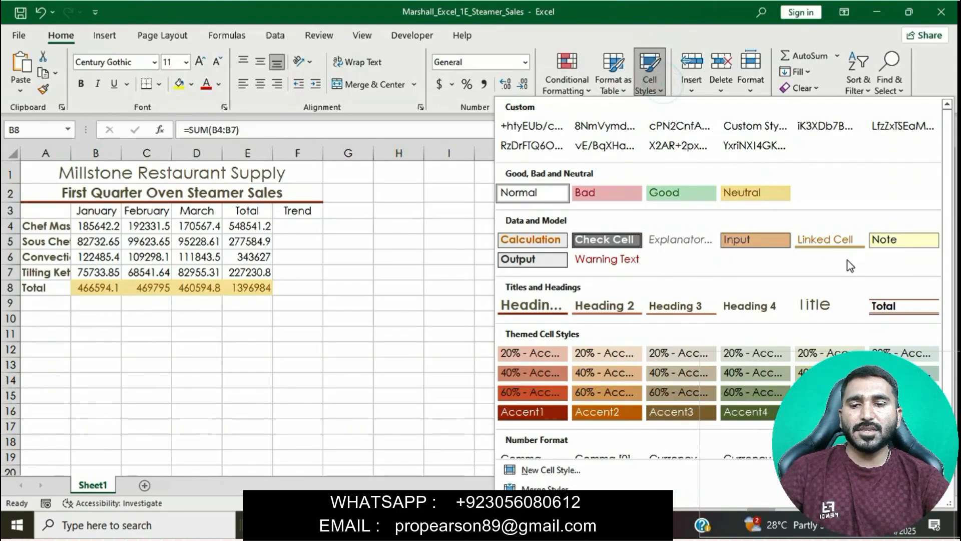
pyautogui.click(912, 308)
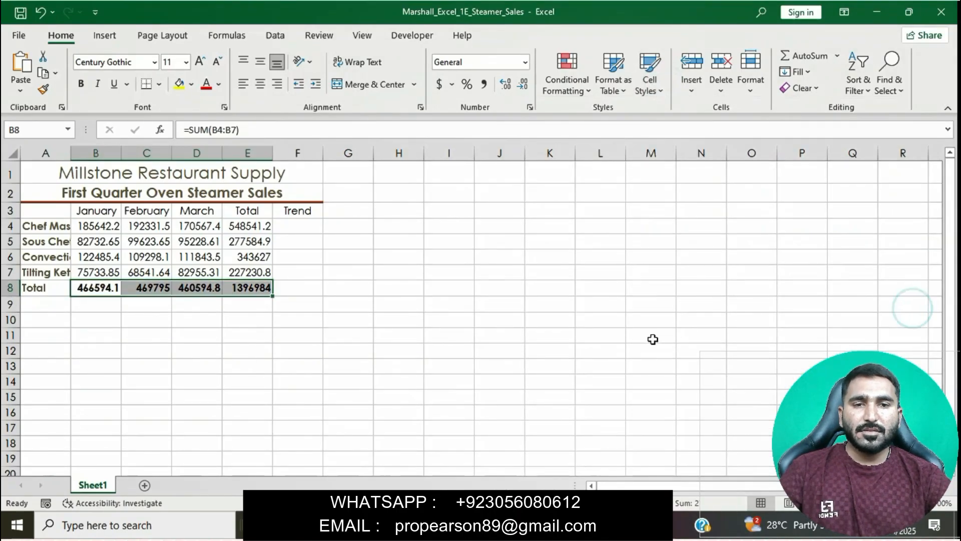
# - Switch to the Word instructions, clear the highlight from instruction 7 and highlight instruction 8 in yellow
pyautogui.click(653, 336)
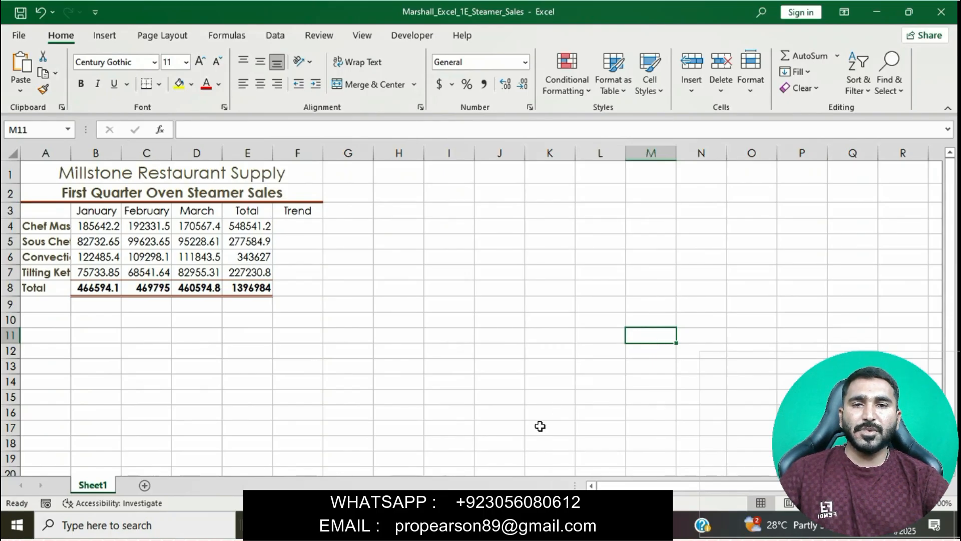
pyautogui.hotkey('alt', 'Tab')
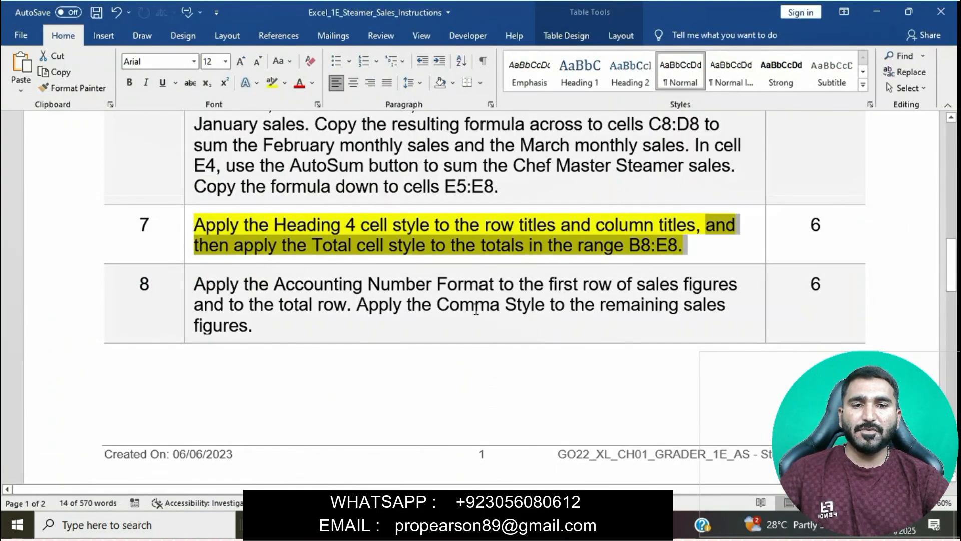
pyautogui.click(447, 248)
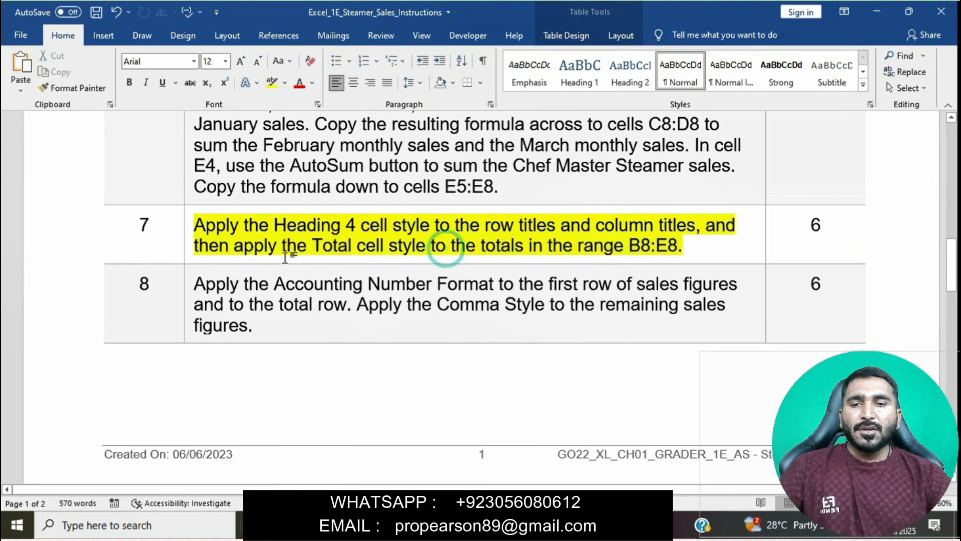
pyautogui.click(187, 228)
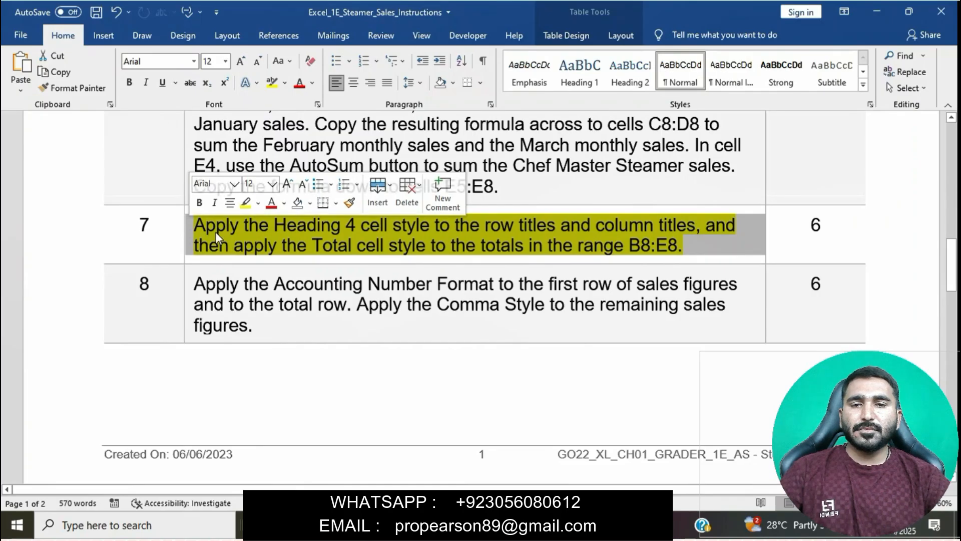
pyautogui.click(249, 210)
pyautogui.scroll(-2, 259, 257)
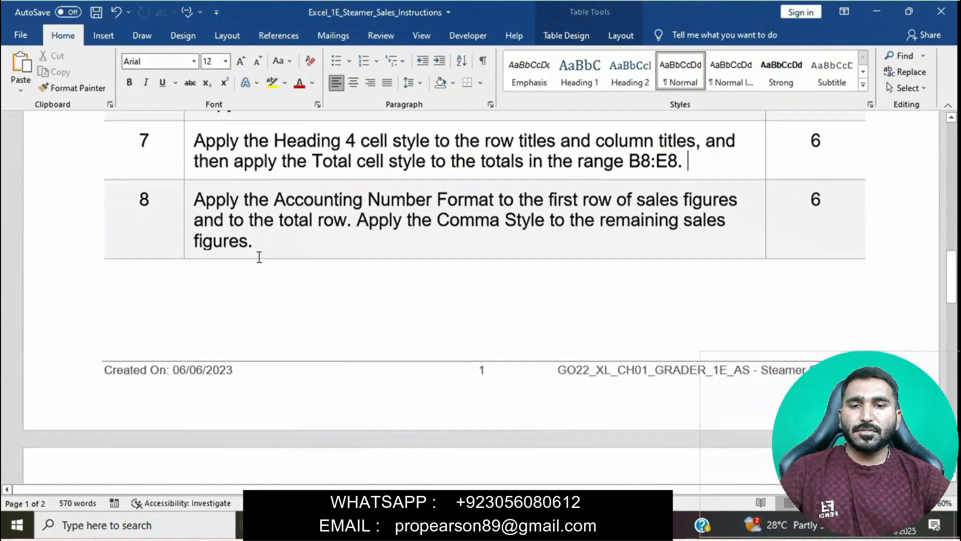
pyautogui.click(188, 197)
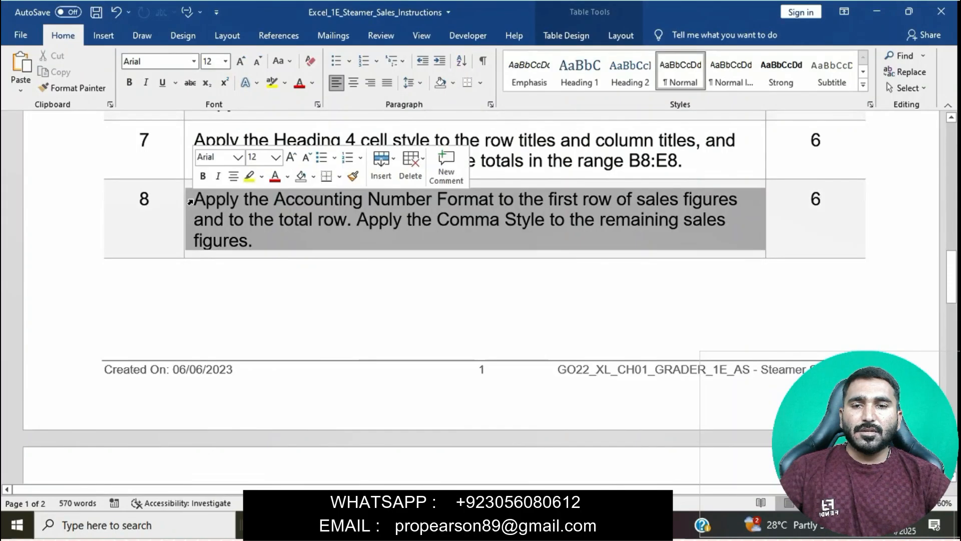
pyautogui.click(250, 178)
pyautogui.click(307, 236)
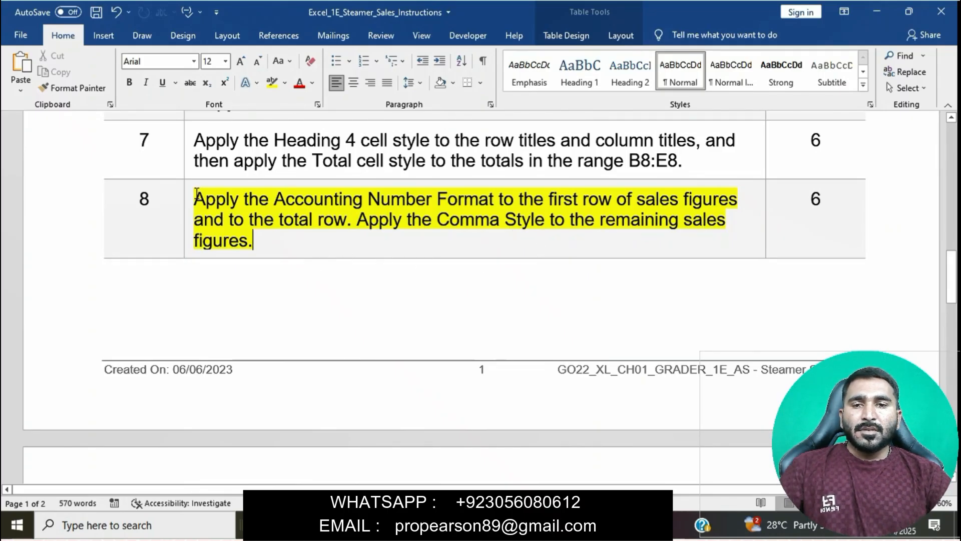
# - Check the first part of instruction 8 in Word, return to the Excel workbook and apply the Accounting Number Format to B4:E4
pyautogui.moveTo(197, 199); pyautogui.dragTo(358, 226)
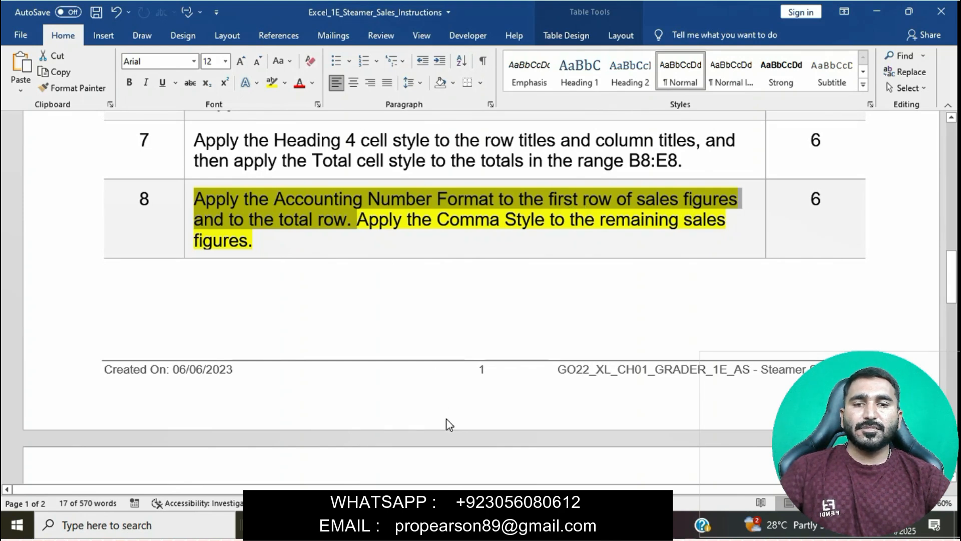
pyautogui.click(509, 524)
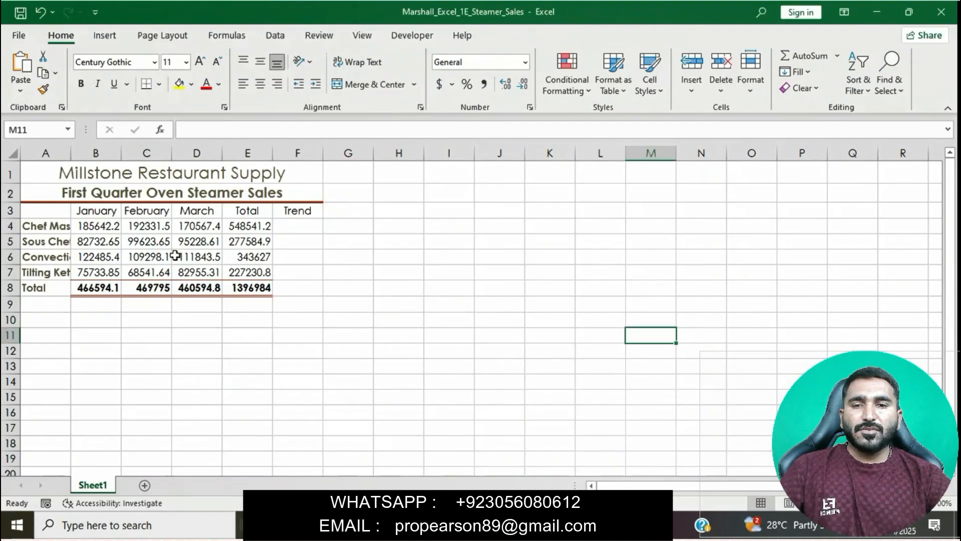
pyautogui.moveTo(110, 227); pyautogui.dragTo(248, 227)
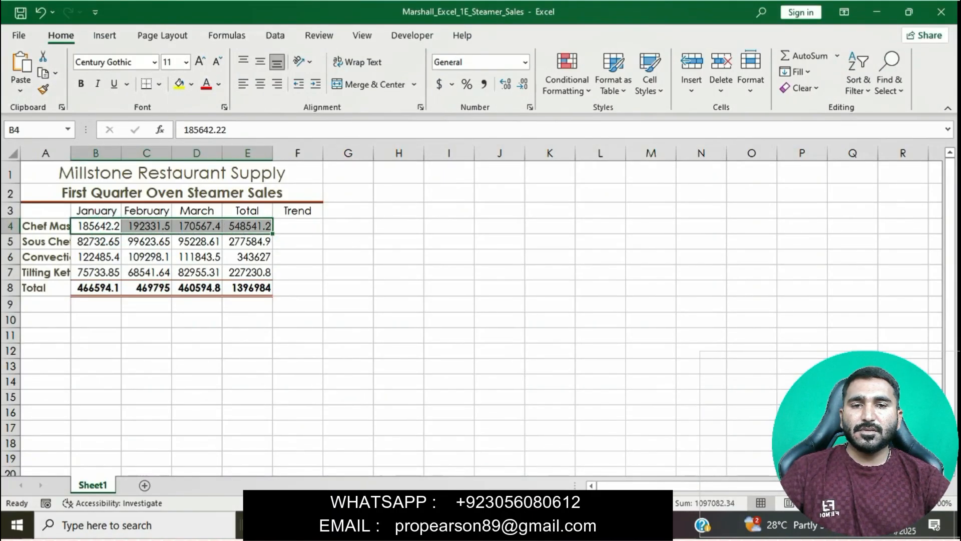
pyautogui.hotkey('alt', 'Tab')
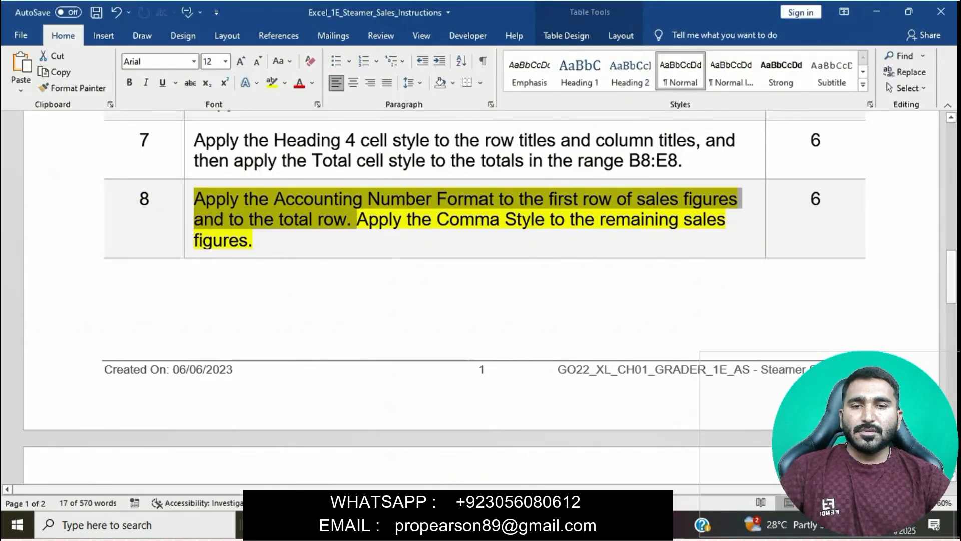
pyautogui.hotkey('alt', 'Tab')
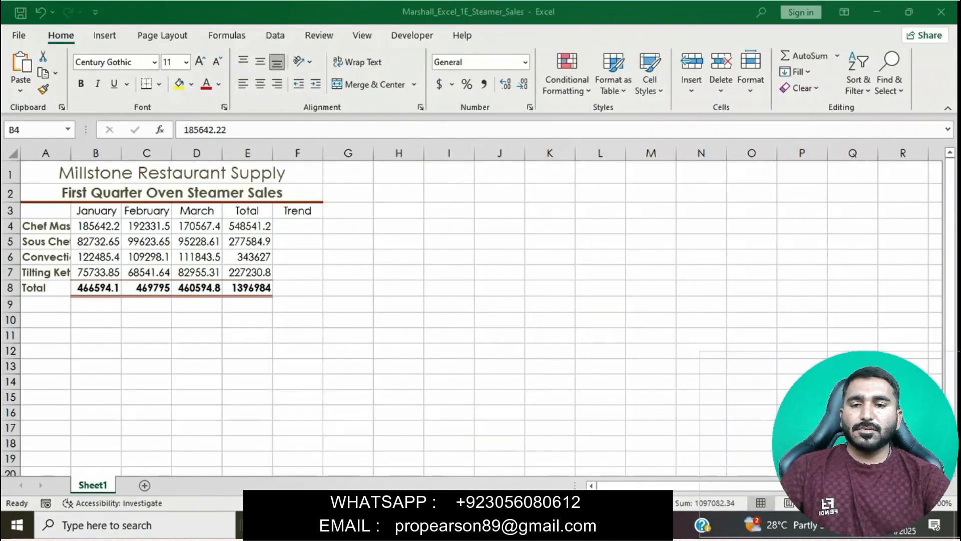
pyautogui.click(439, 84)
# - Apply the Accounting Number Format to the total row B8:E8, rechecking instruction 8 in Word before formatting
pyautogui.moveTo(129, 287); pyautogui.dragTo(320, 295)
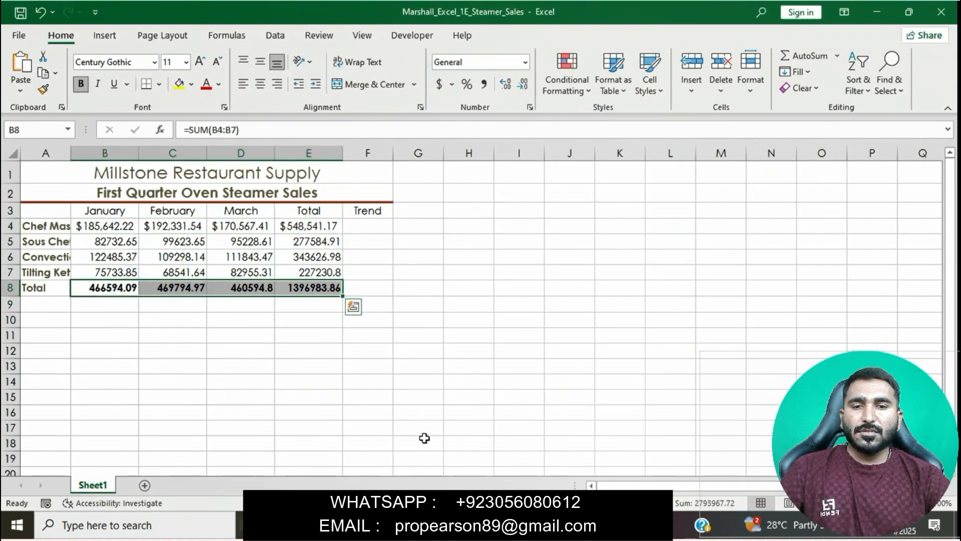
pyautogui.hotkey('alt', 'Tab')
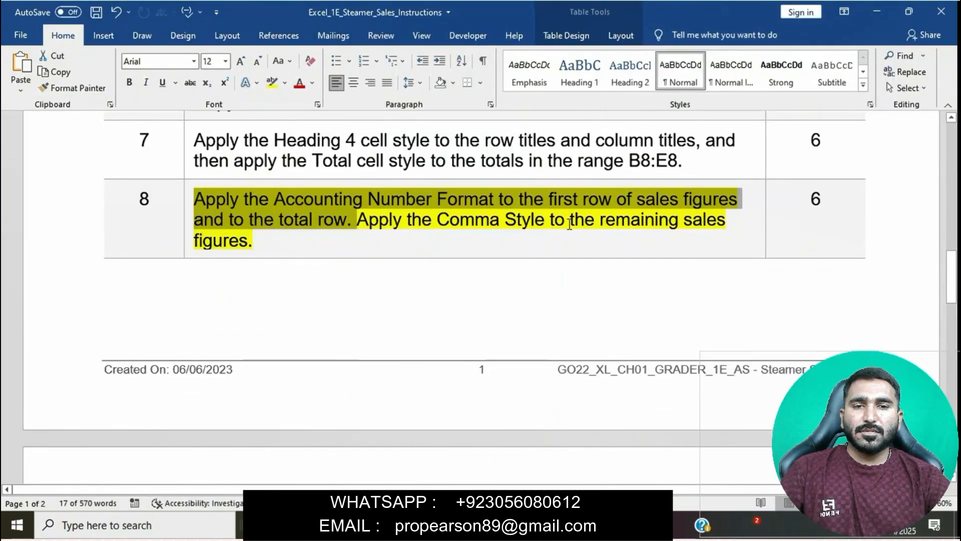
pyautogui.hotkey('alt', 'Tab')
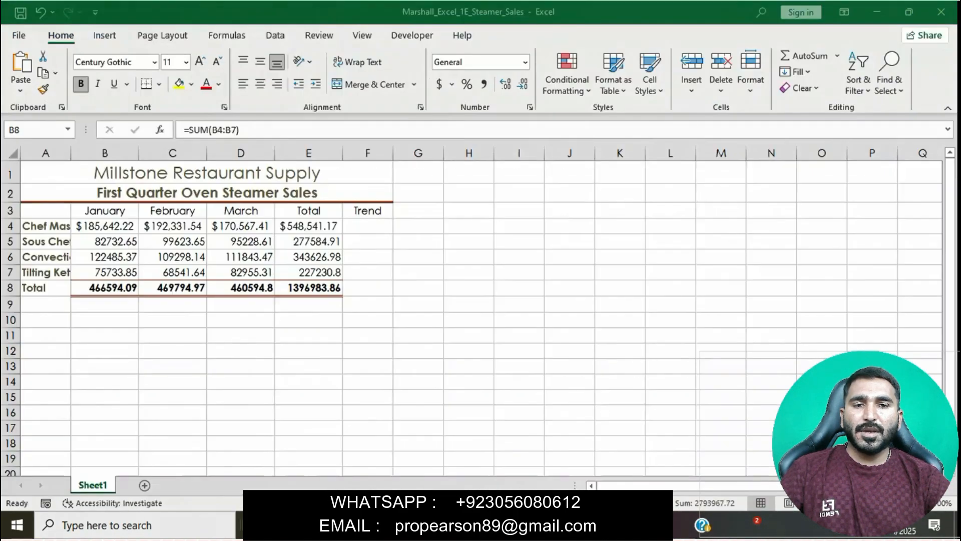
pyautogui.click(439, 84)
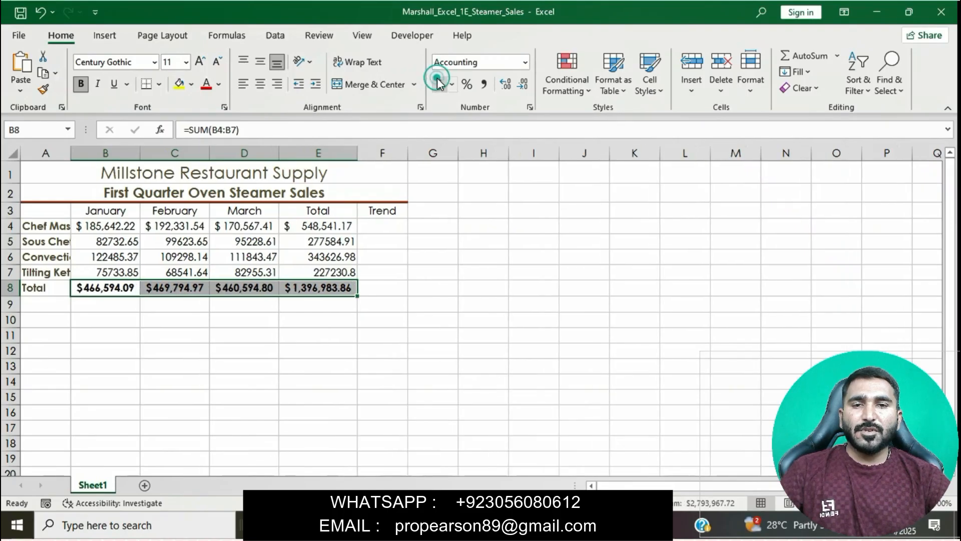
# - Check the Comma Style instruction in Word, return to the Excel workbook and apply the Comma Style to B5:E7
pyautogui.hotkey('alt', 'Tab')
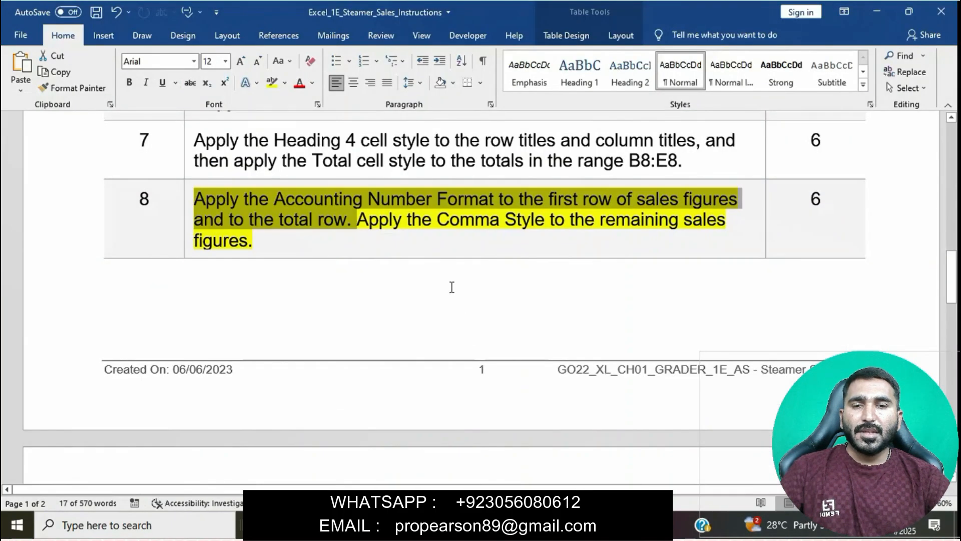
pyautogui.click(372, 231)
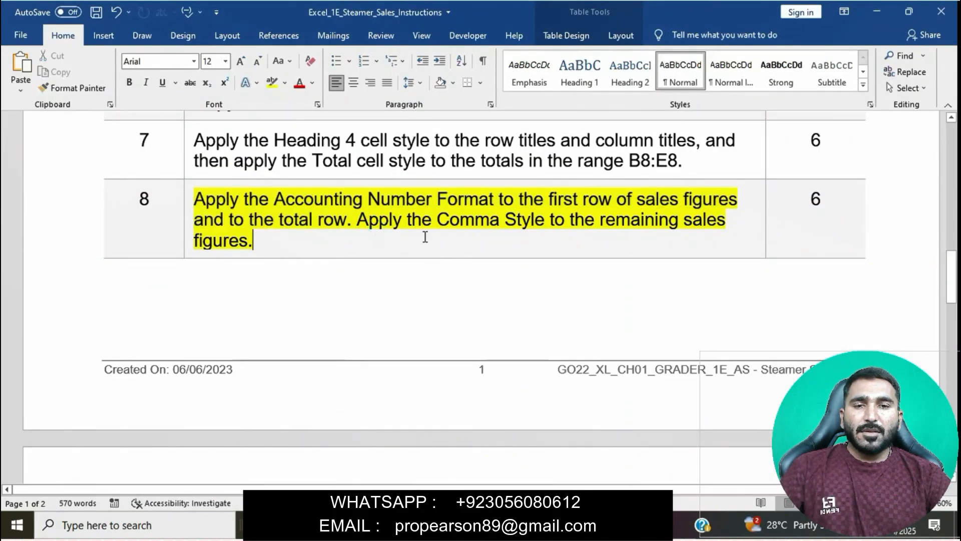
pyautogui.keyDown('shift'); pyautogui.click(359, 219); pyautogui.keyUp('shift')
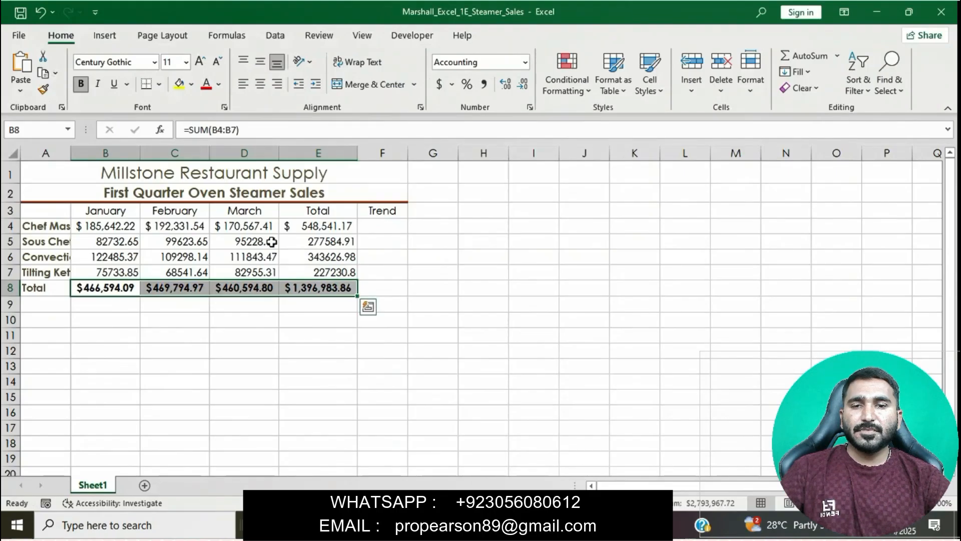
pyautogui.moveTo(126, 242); pyautogui.dragTo(301, 276)
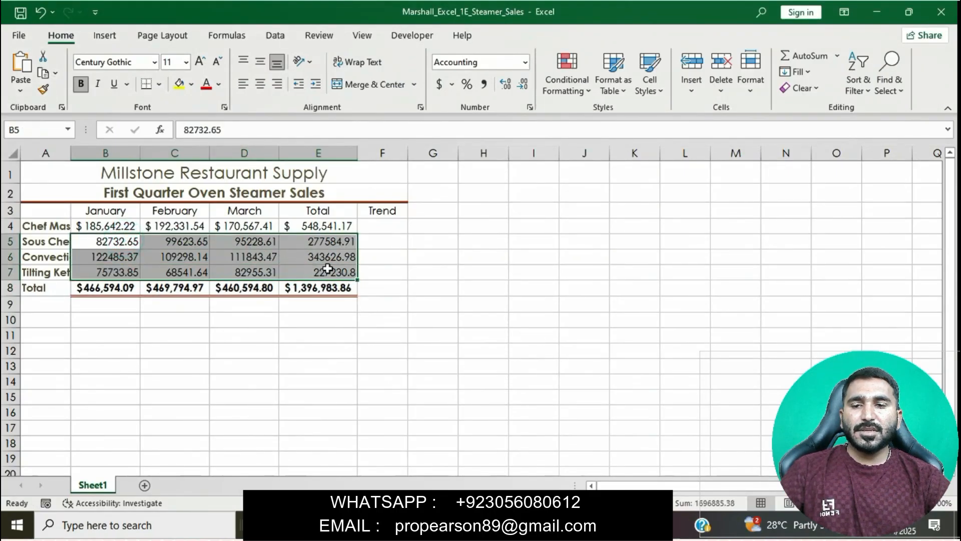
pyautogui.click(482, 88)
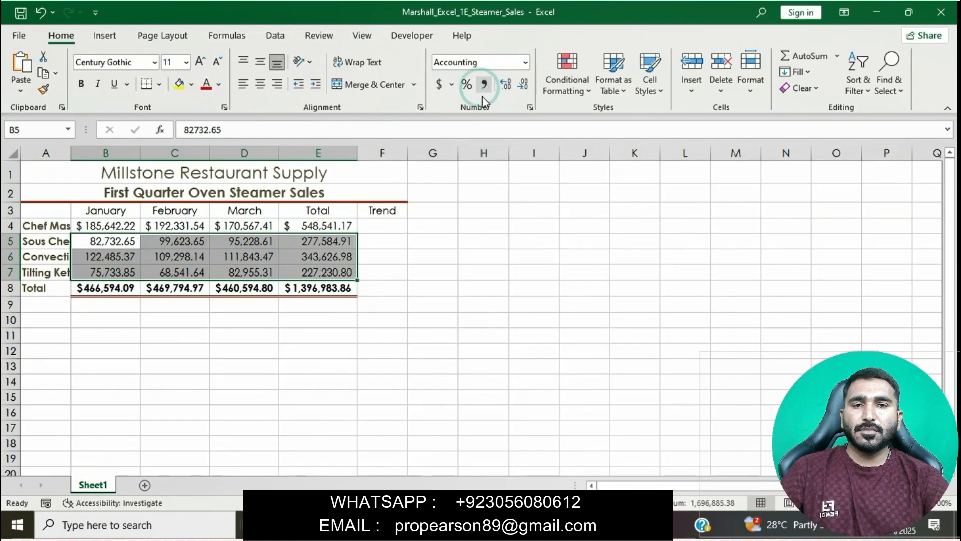